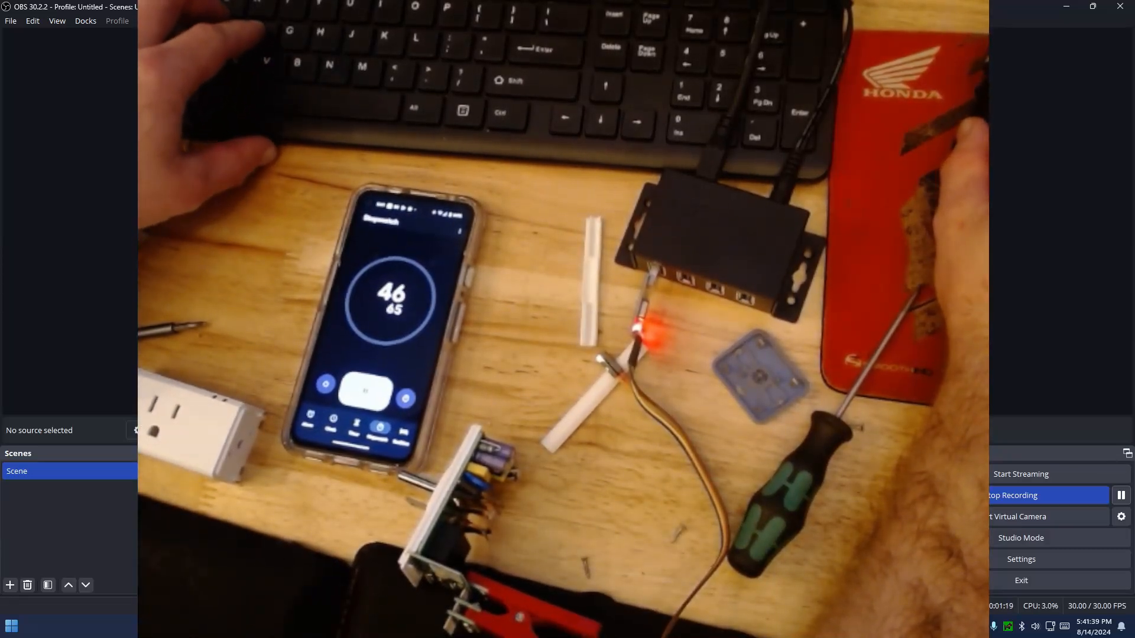
Launch tasmotizer-1.2.exe and flash the Release 14.2.0 tasmota.bin image to the device on COM3, erasing before flashing
{"action": "left_click", "coordinate": [412, 473]}
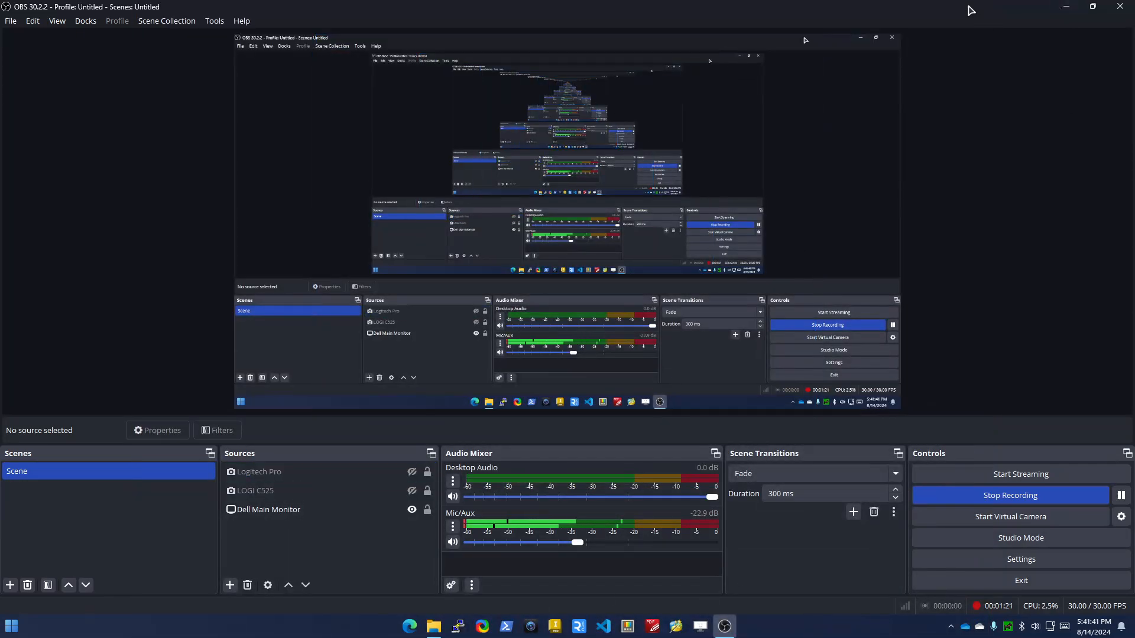
{"action": "left_click_drag", "start_coordinate": [971, 11], "coordinate": [1134, 152]}
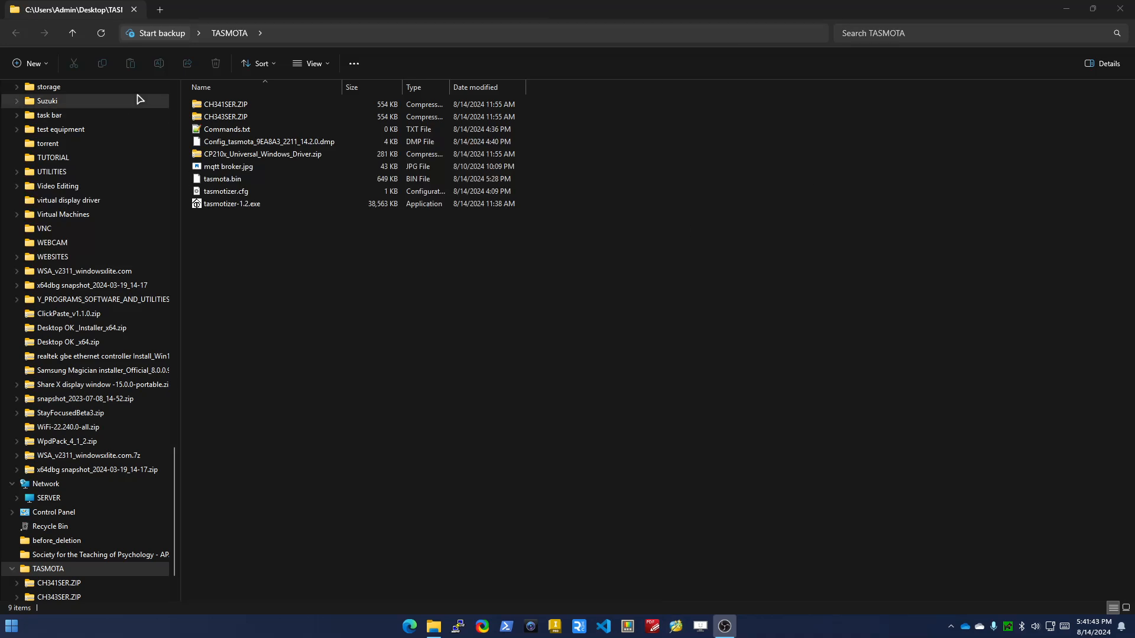
{"action": "left_click", "coordinate": [227, 204]}
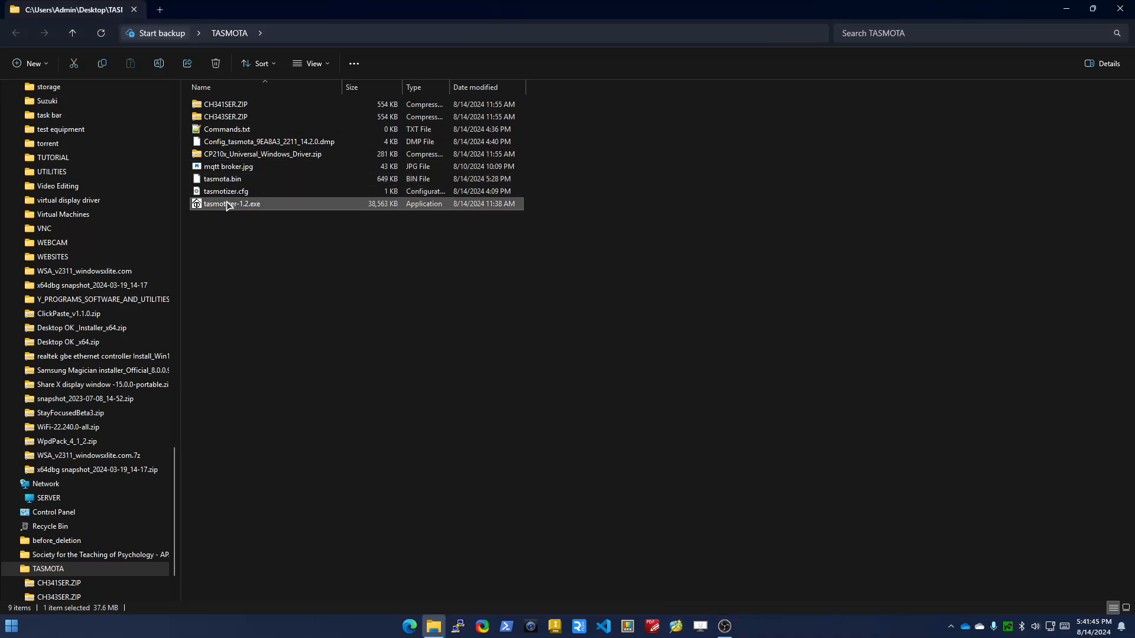
{"action": "double_click", "coordinate": [227, 204]}
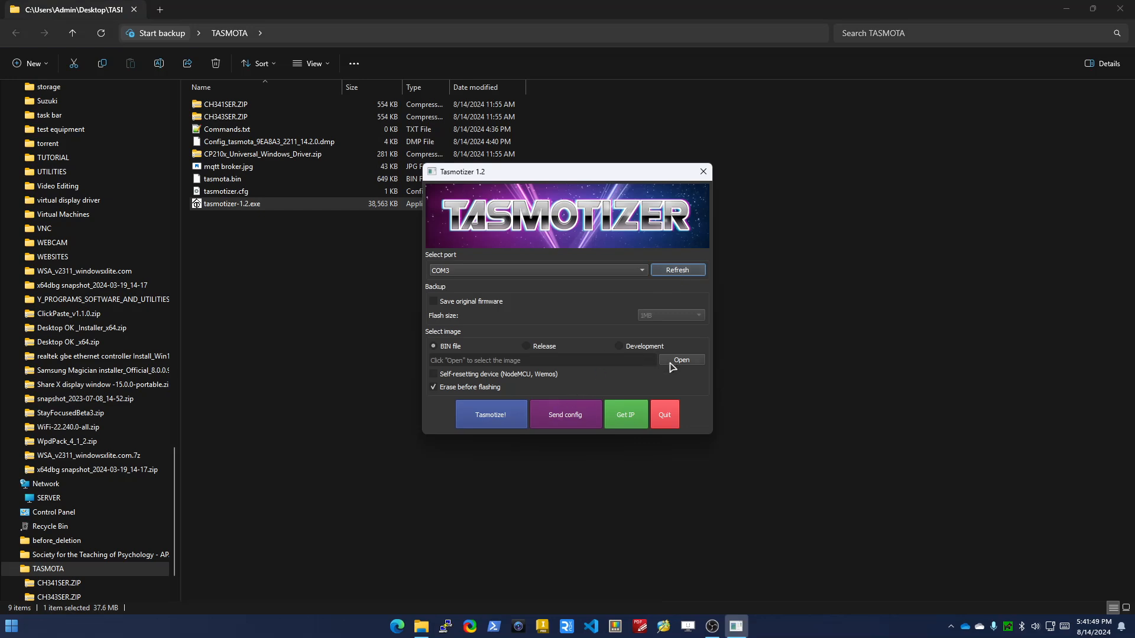
{"action": "left_click", "coordinate": [499, 418]}
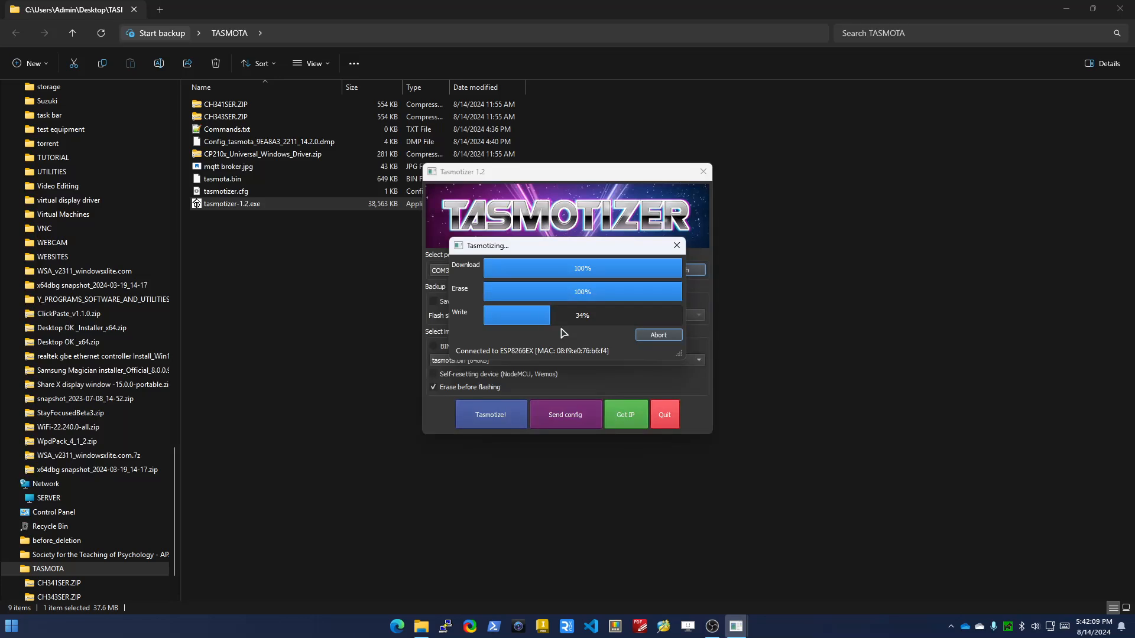
{"action": "left_click", "coordinate": [712, 628]}
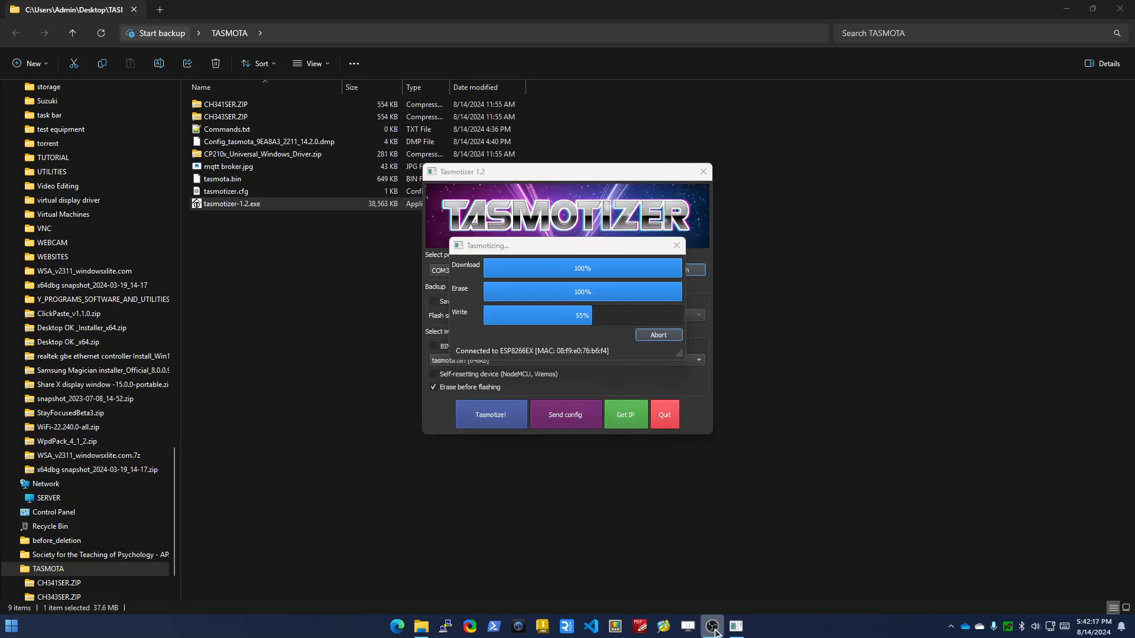
{"action": "mouse_move", "coordinate": [728, 633]}
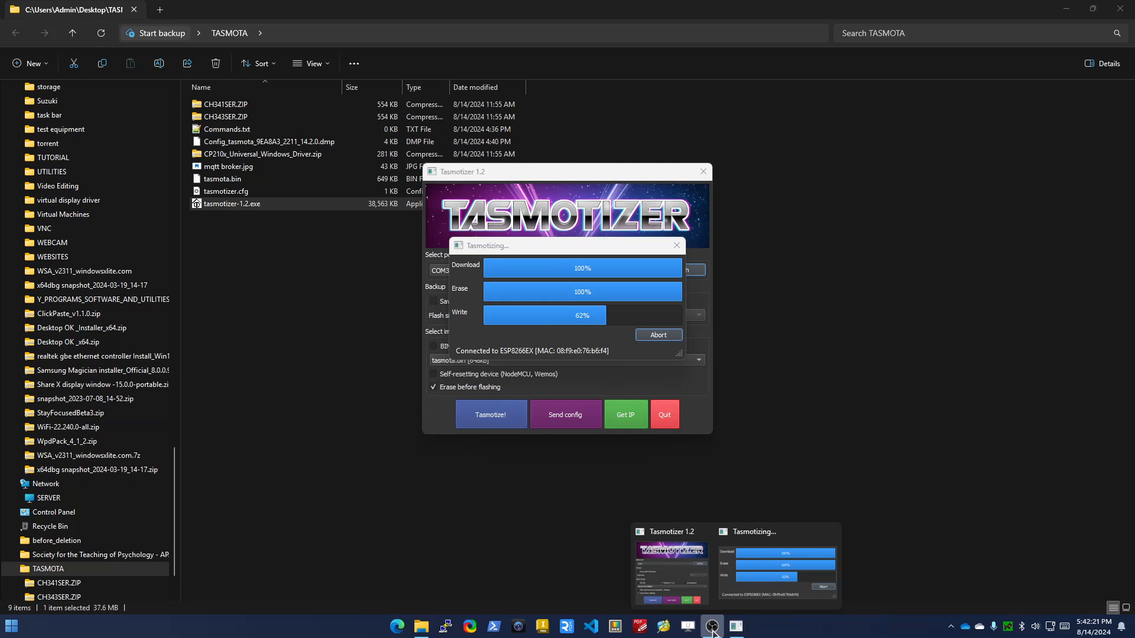
{"action": "mouse_move", "coordinate": [428, 635]}
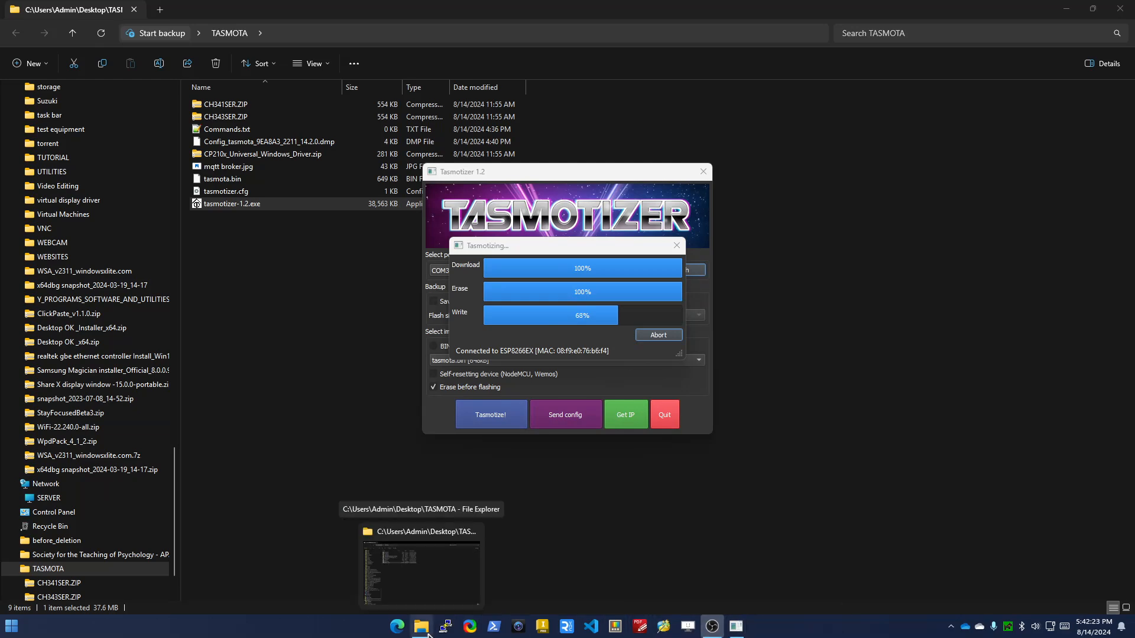
Search Windows for the network adapter settings and disable the Ethernet 2 adapter
{"action": "left_click", "coordinate": [10, 629]}
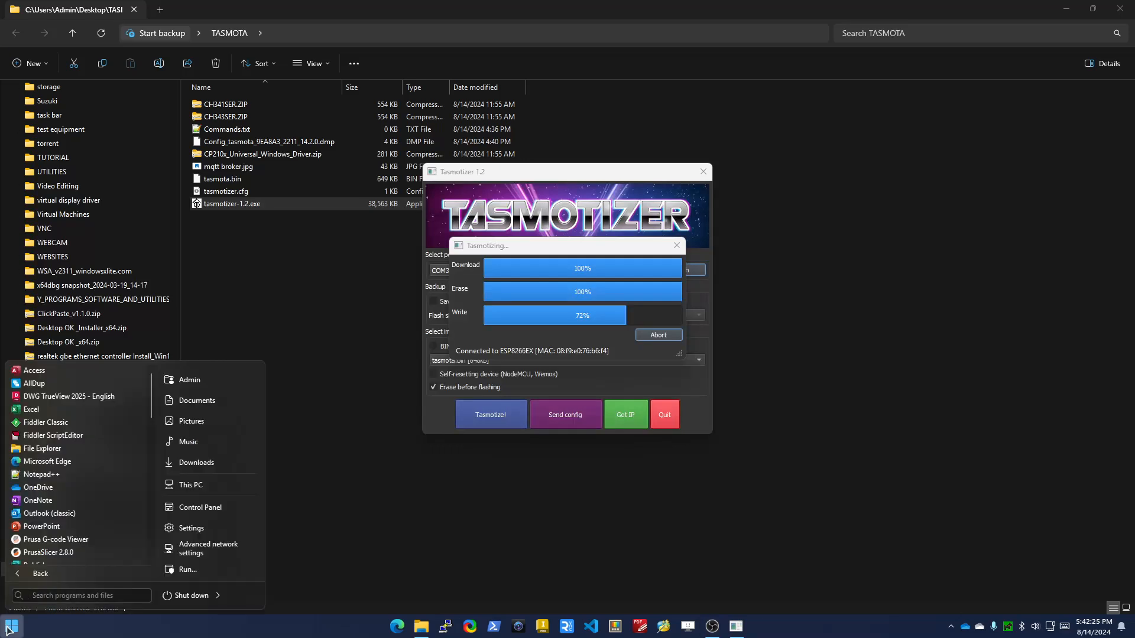
{"action": "type", "text": "network"}
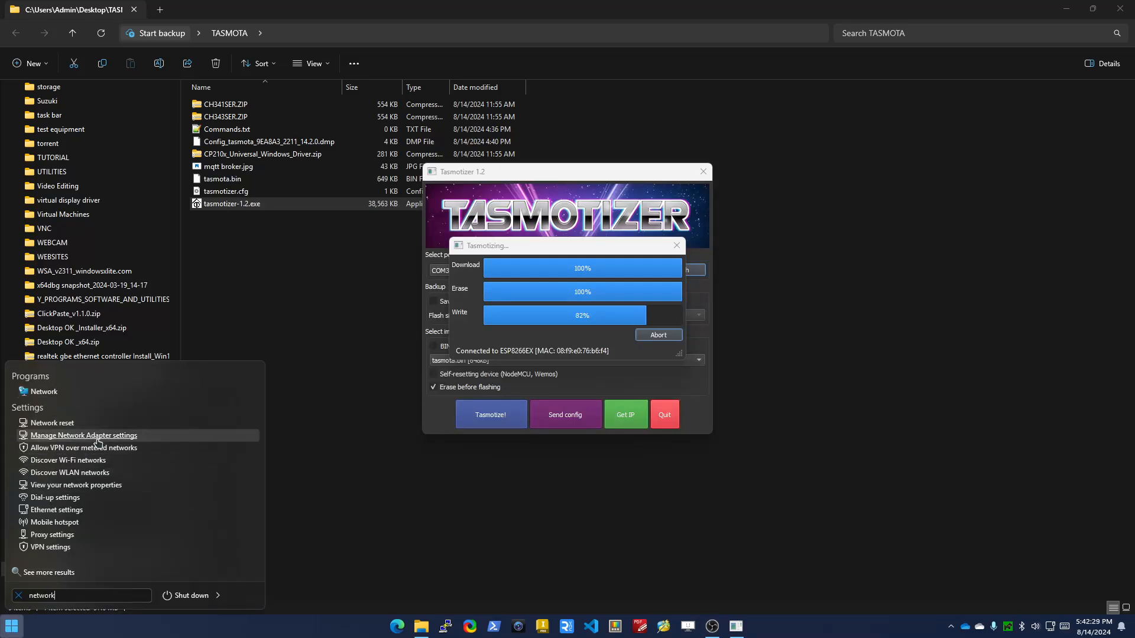
{"action": "left_click", "coordinate": [97, 440]}
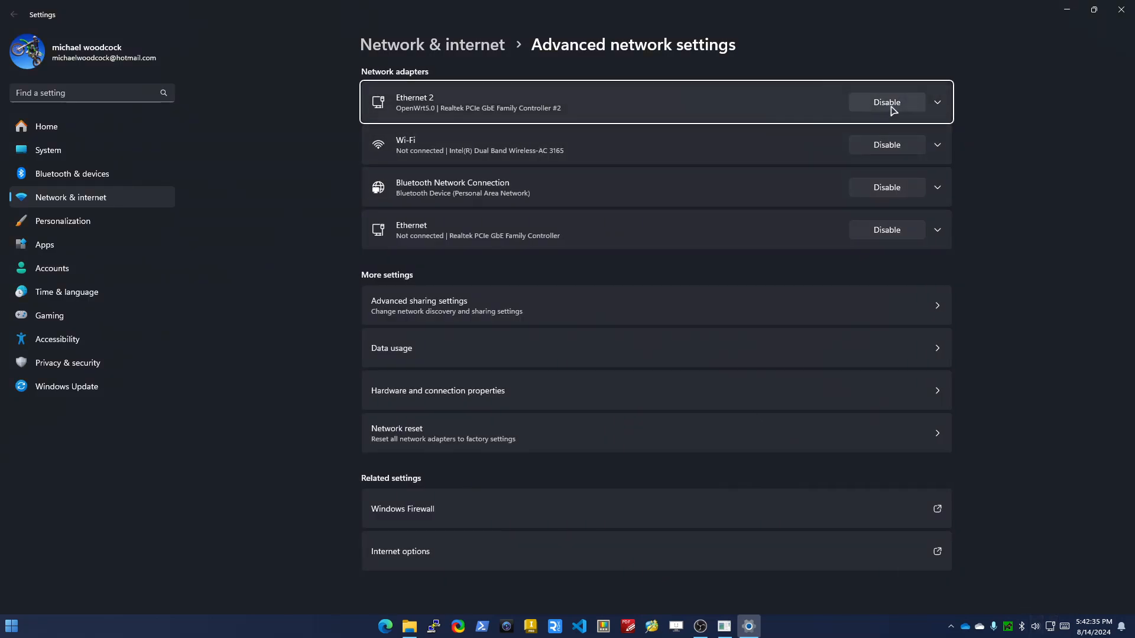
{"action": "left_click", "coordinate": [887, 103]}
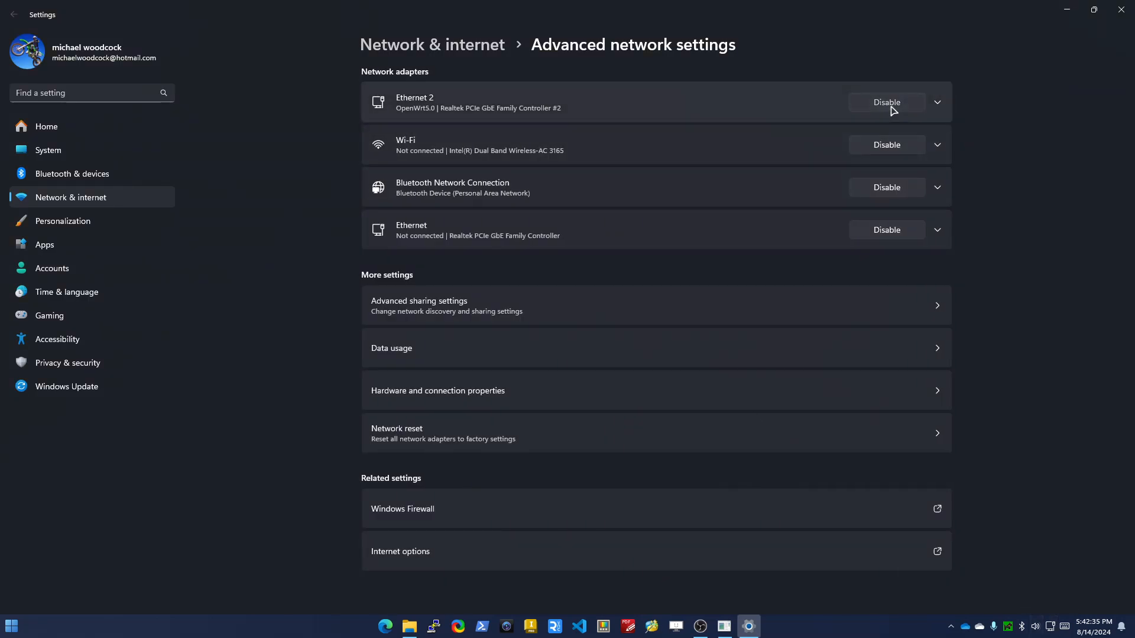
{"action": "left_click", "coordinate": [1068, 10]}
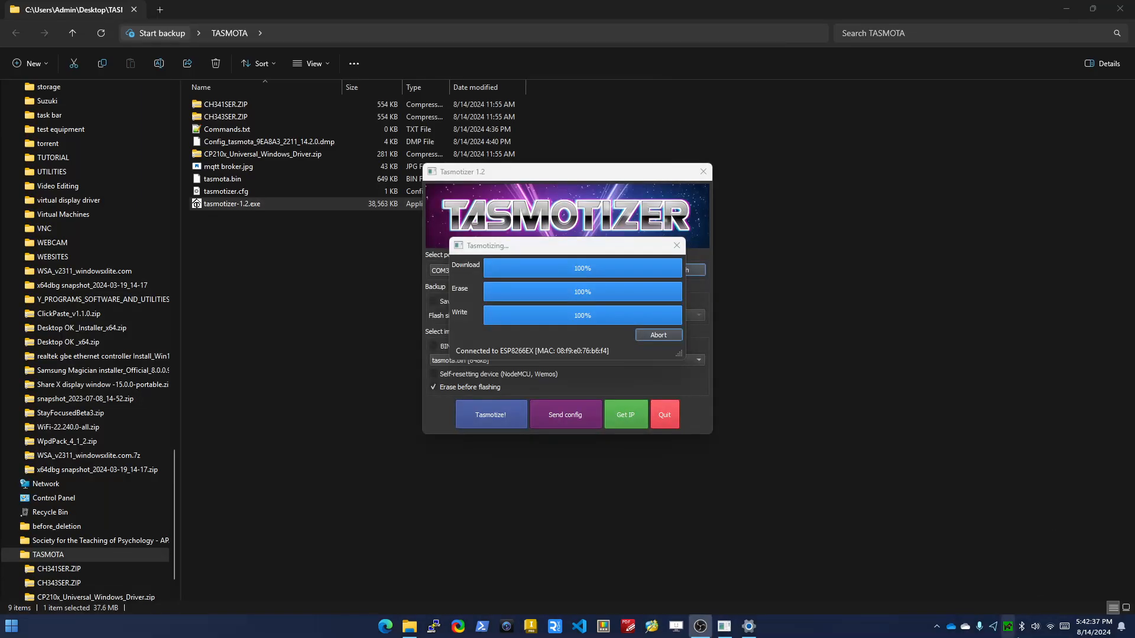
Dismiss the flashing completion message and connect the computer to the open Wi-Fi network tasmota-76B1BE-4542
{"action": "left_click", "coordinate": [1050, 629]}
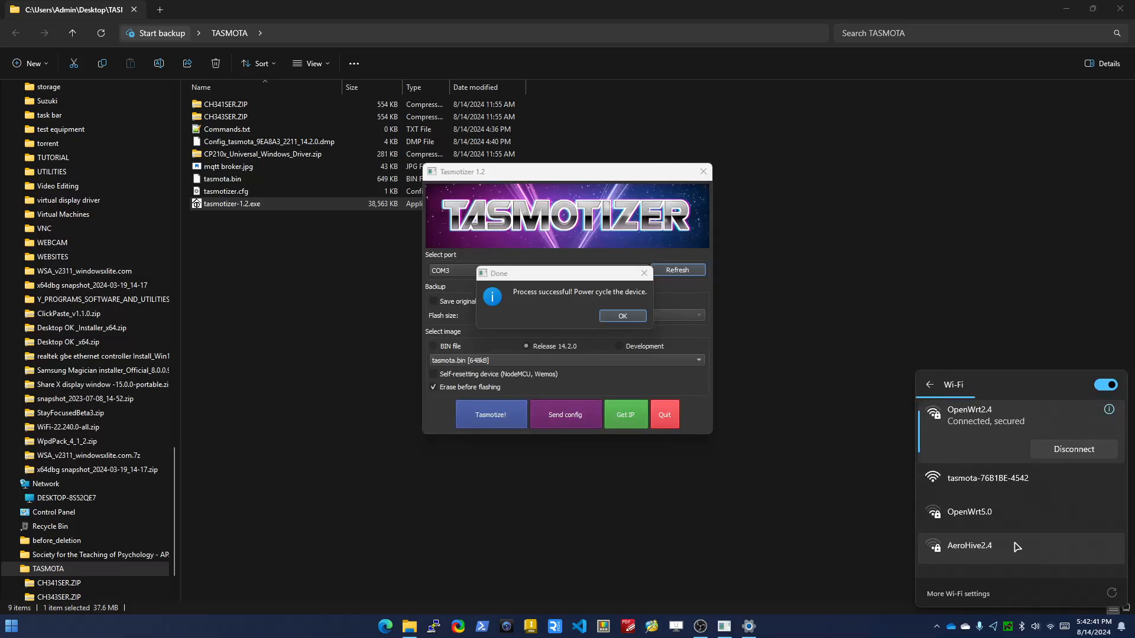
{"action": "left_click", "coordinate": [620, 316]}
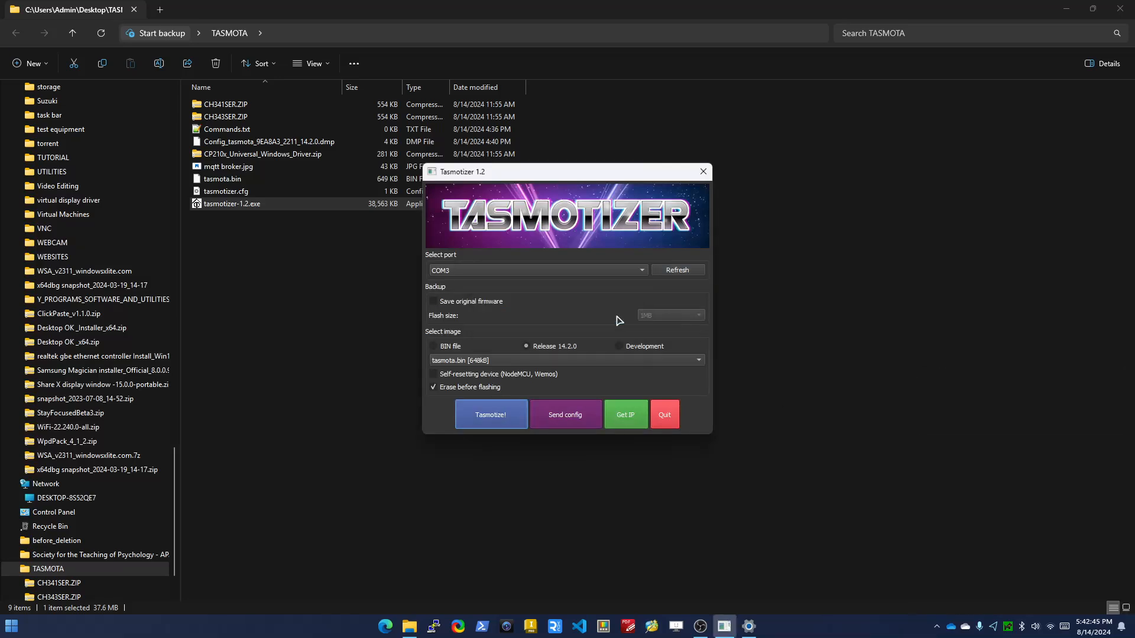
{"action": "left_click", "coordinate": [1051, 627]}
{"action": "left_click", "coordinate": [1011, 480]}
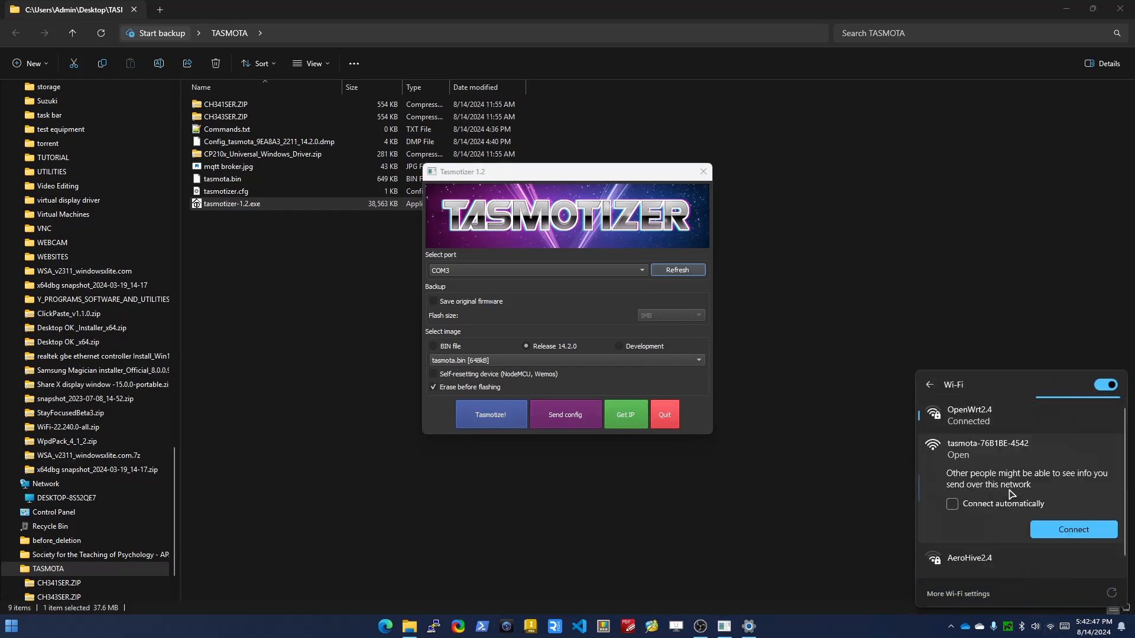
{"action": "left_click", "coordinate": [1083, 532]}
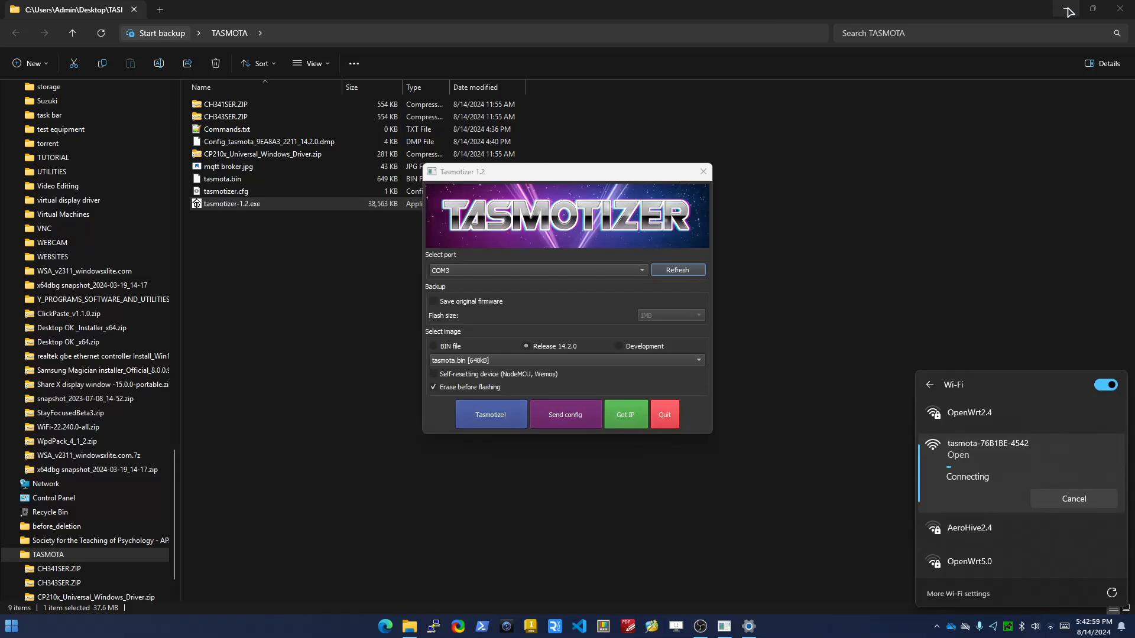
{"action": "scroll", "coordinate": [998, 492], "scroll_direction": "down", "scroll_amount": 2}
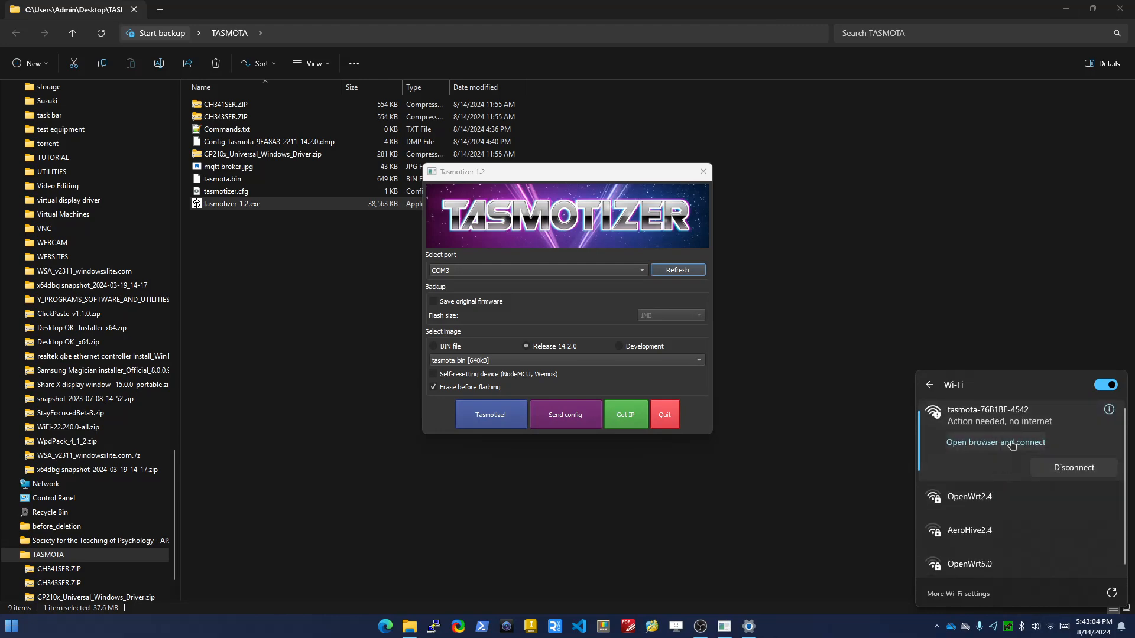
Open the Tasmota Wi-Fi setup page in the browser, bring its window onto this monitor and maximize it
{"action": "left_click", "coordinate": [1012, 443]}
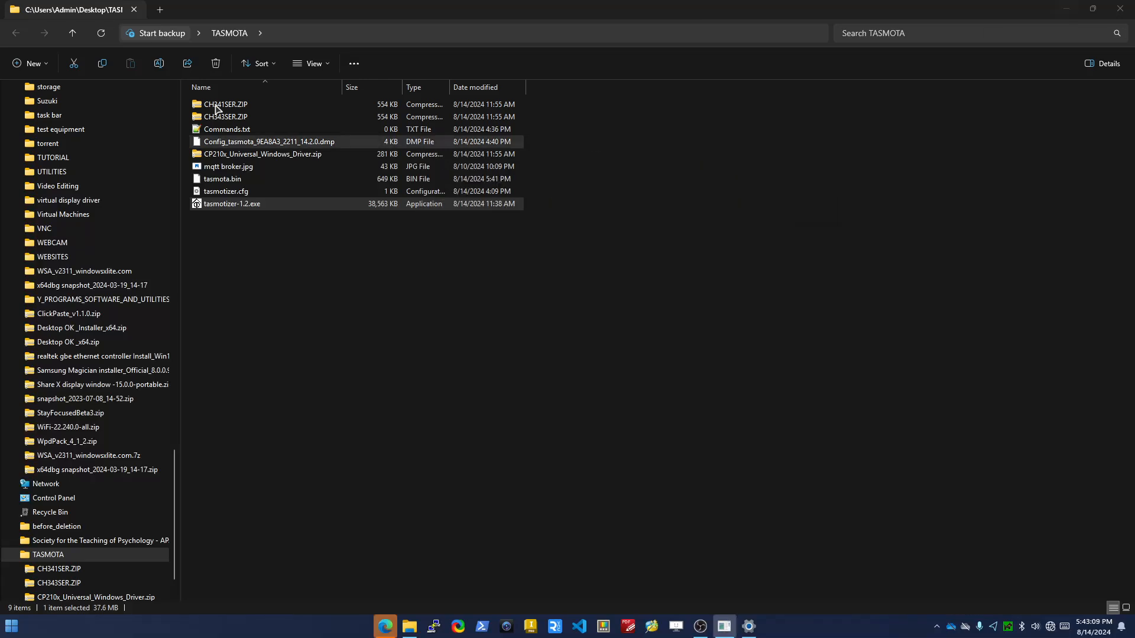
{"action": "left_click_drag", "start_coordinate": [355, 16], "coordinate": [0, 0]}
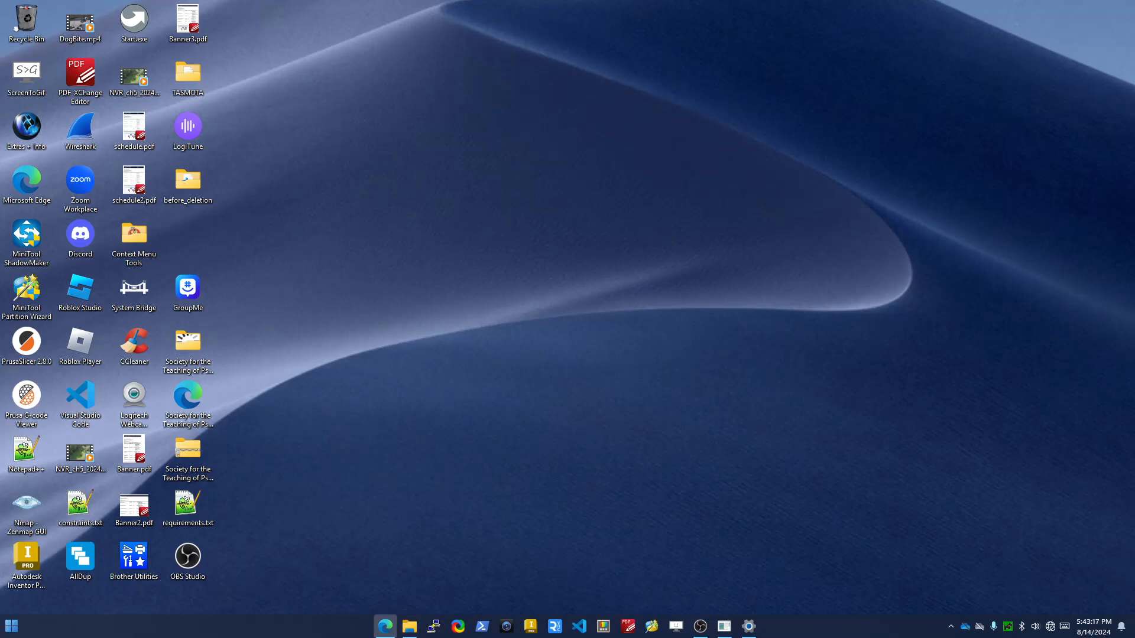
{"action": "left_click_drag", "start_coordinate": [1134, 89], "coordinate": [786, 110]}
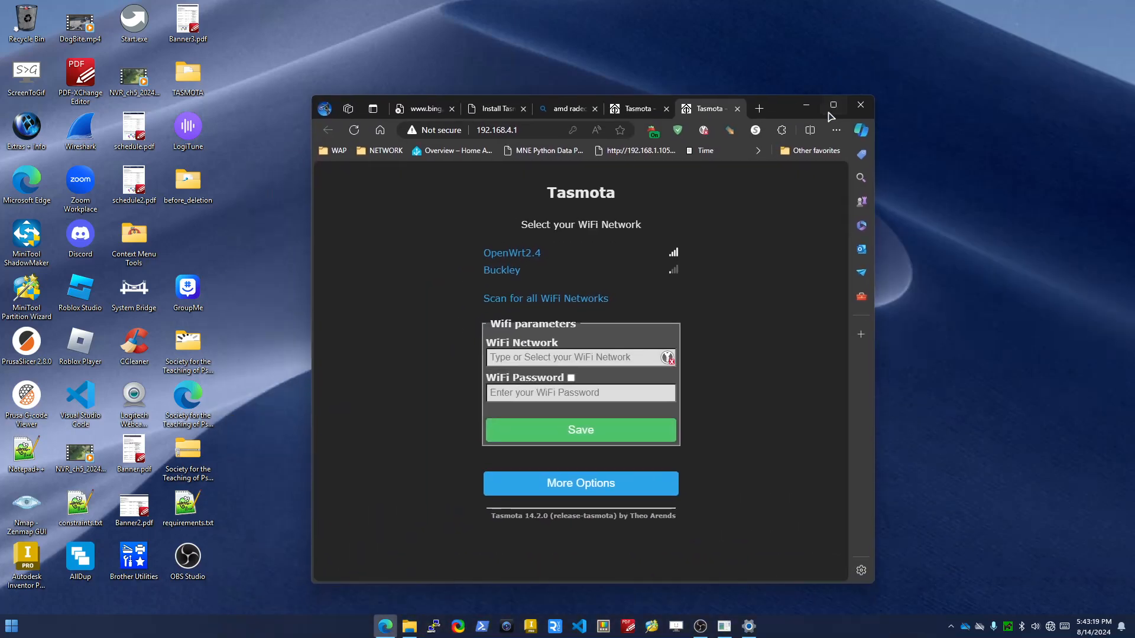
{"action": "left_click", "coordinate": [830, 110]}
Fill in the Wi-Fi network OpenWrt2.4 and its Wi-Fi password from the saved account, and save the Wi-Fi parameters
{"action": "left_click", "coordinate": [553, 264]}
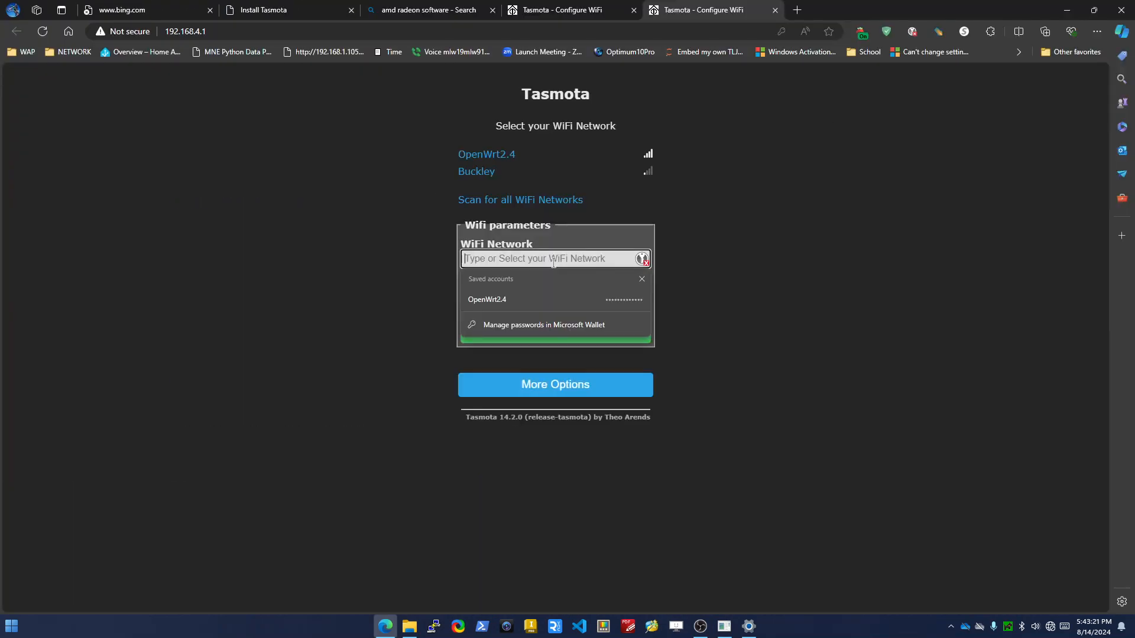
{"action": "left_click", "coordinate": [544, 297]}
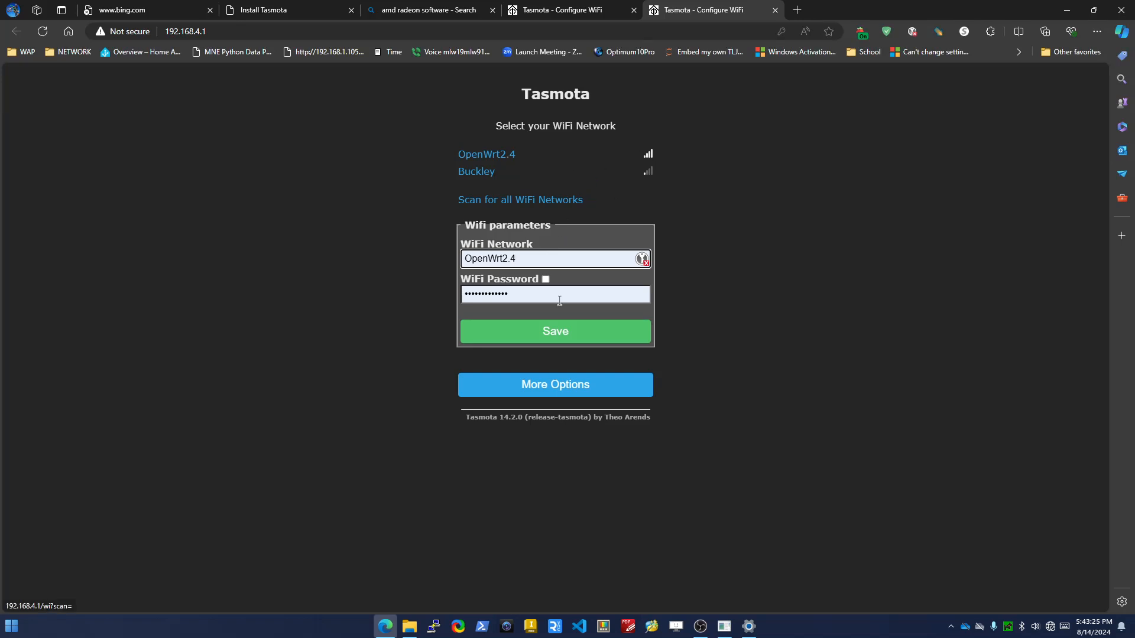
{"action": "left_click", "coordinate": [554, 336]}
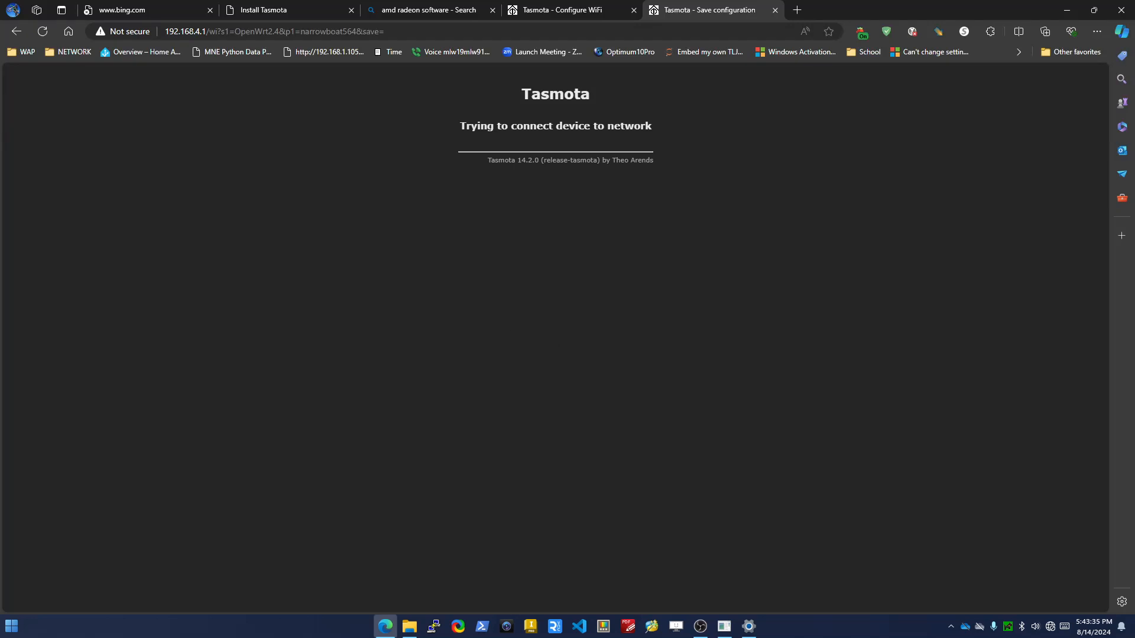
Bring up the mqtt broker.jpg reference image and move its window off to the other monitor
{"action": "key", "text": "alt+Tab"}
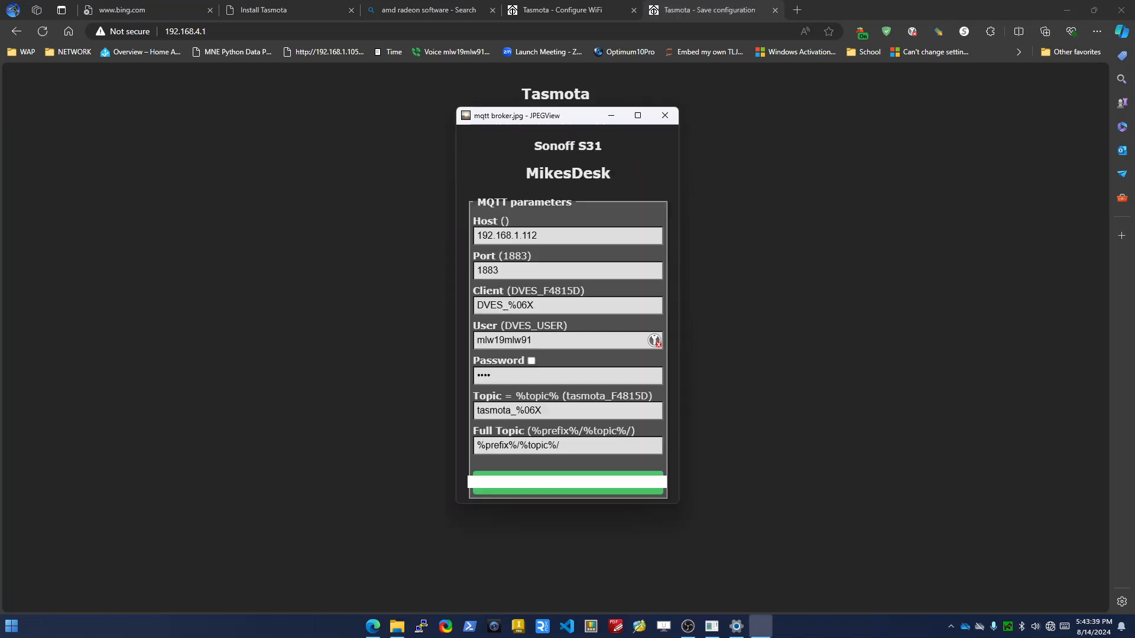
{"action": "left_click_drag", "start_coordinate": [557, 115], "coordinate": [503, 124]}
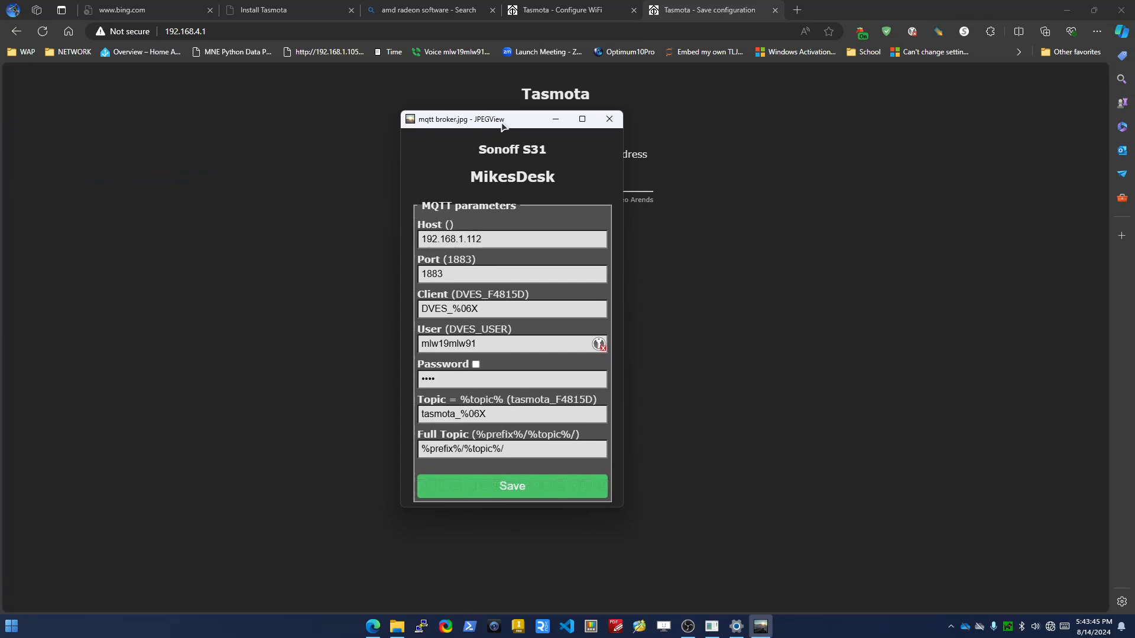
{"action": "left_click_drag", "start_coordinate": [502, 123], "coordinate": [0, 178]}
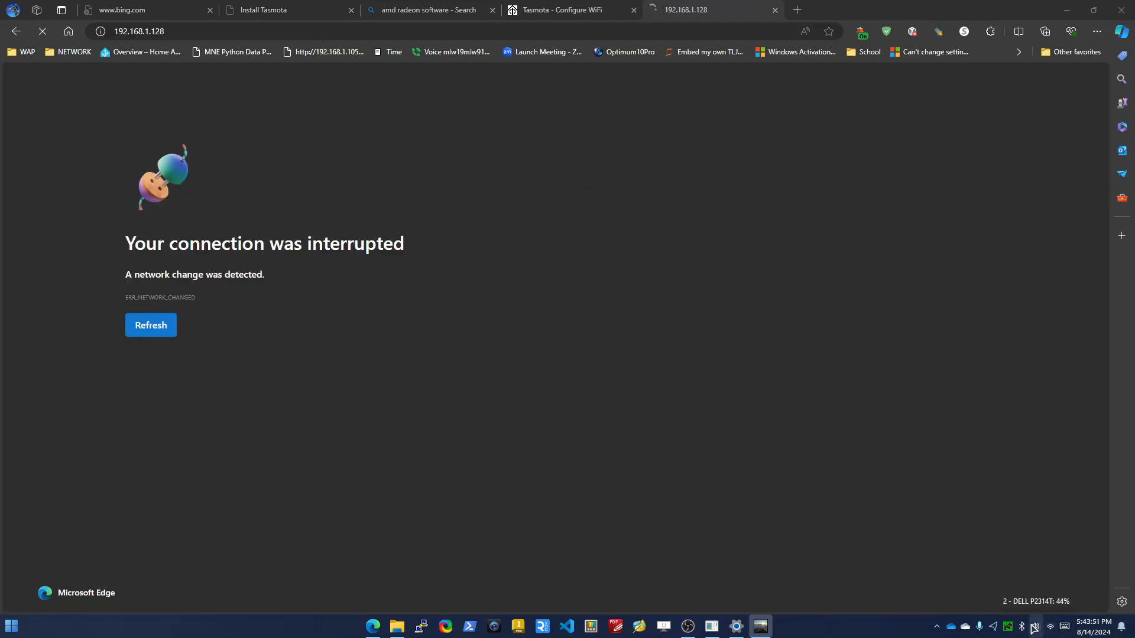
Re-enable the Ethernet 2 adapter in the advanced network settings and return to the Tasmota page in the browser
{"action": "left_click", "coordinate": [737, 627]}
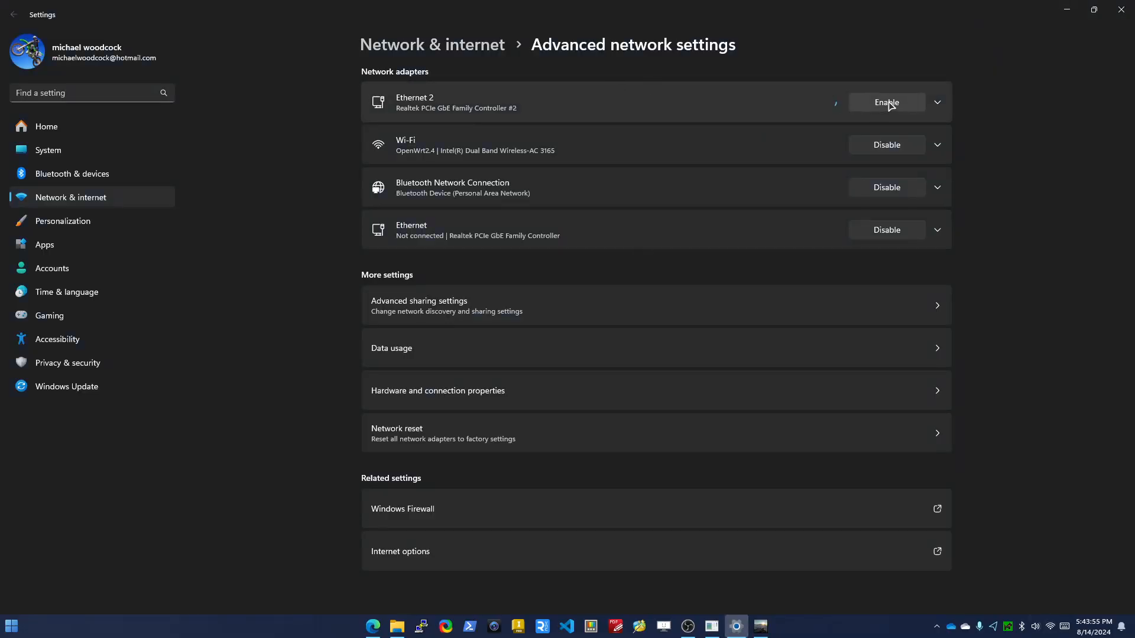
{"action": "left_click", "coordinate": [1067, 9]}
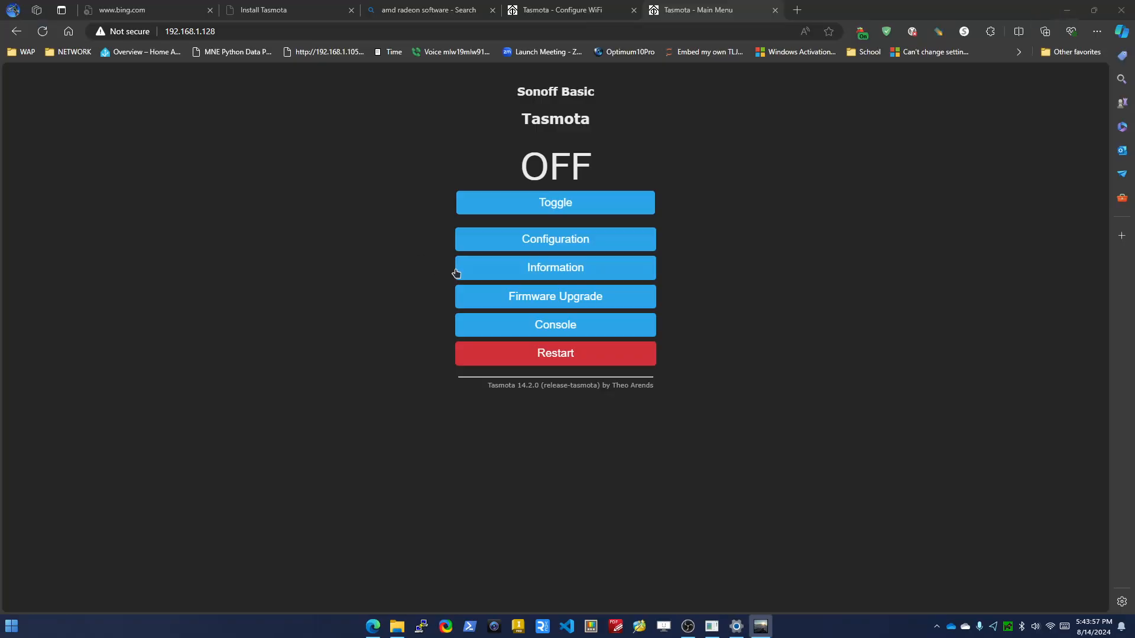
Test the Sonoff relay by toggling it on and back off from the Tasmota main menu
{"action": "left_click", "coordinate": [556, 208]}
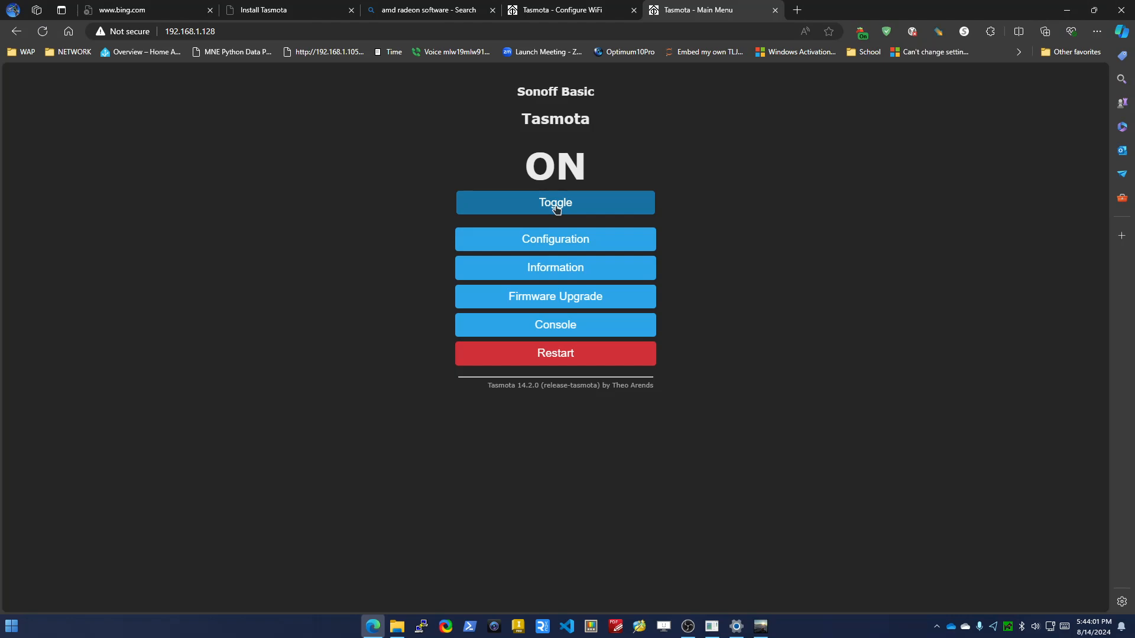
{"action": "left_click", "coordinate": [556, 208]}
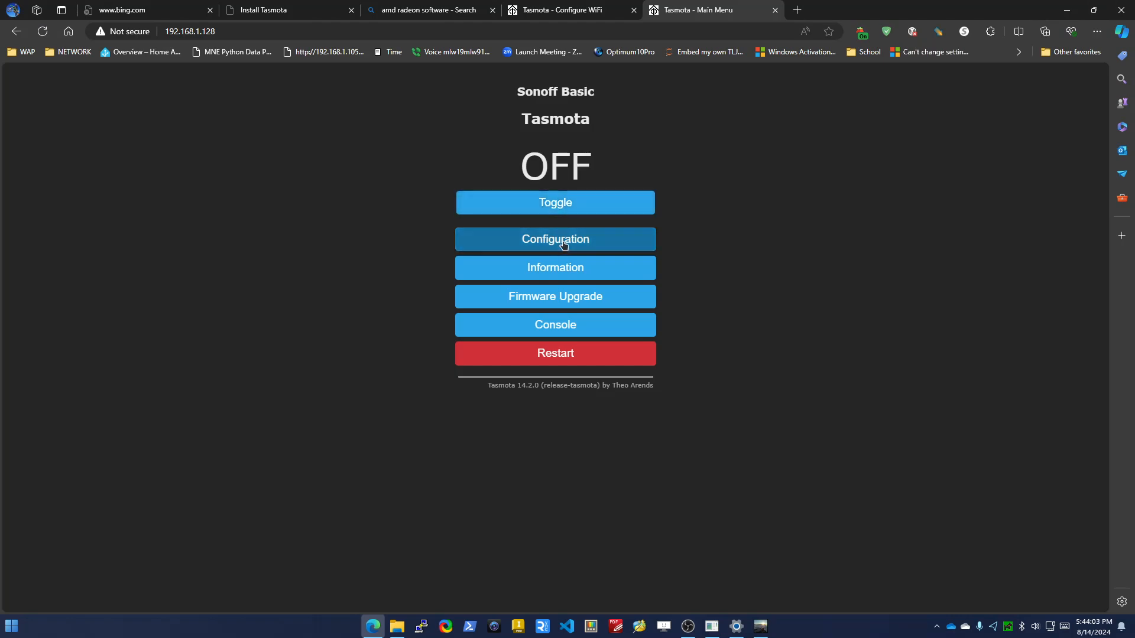
Open the device's MQTT configuration and set the host to 192.168.1.112, keeping the default port and client
{"action": "left_click", "coordinate": [556, 240]}
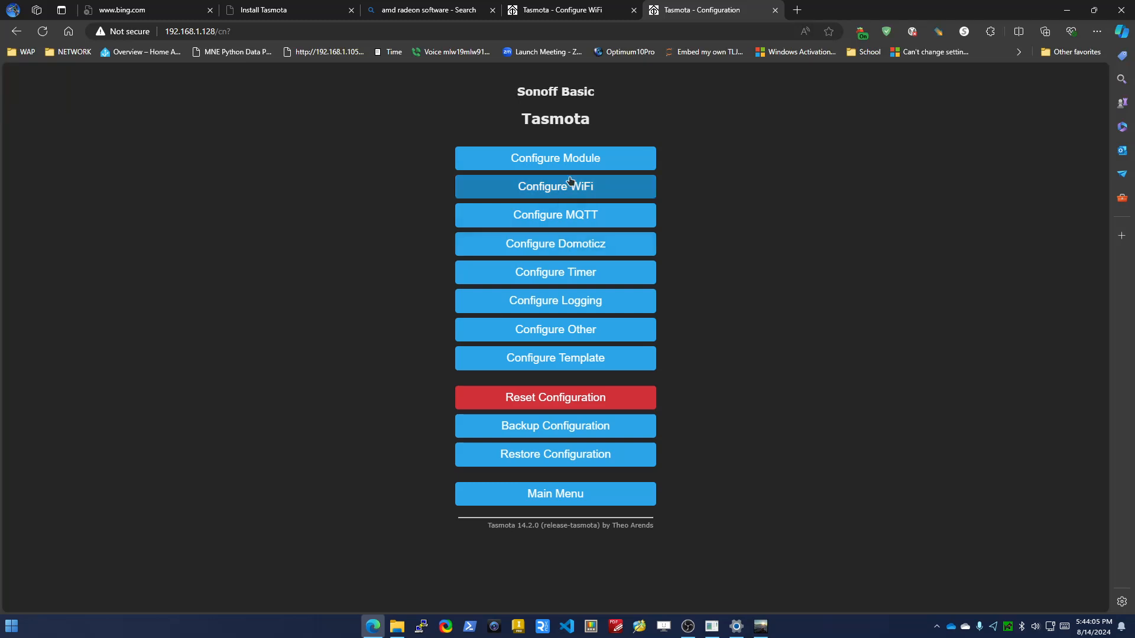
{"action": "left_click", "coordinate": [577, 218]}
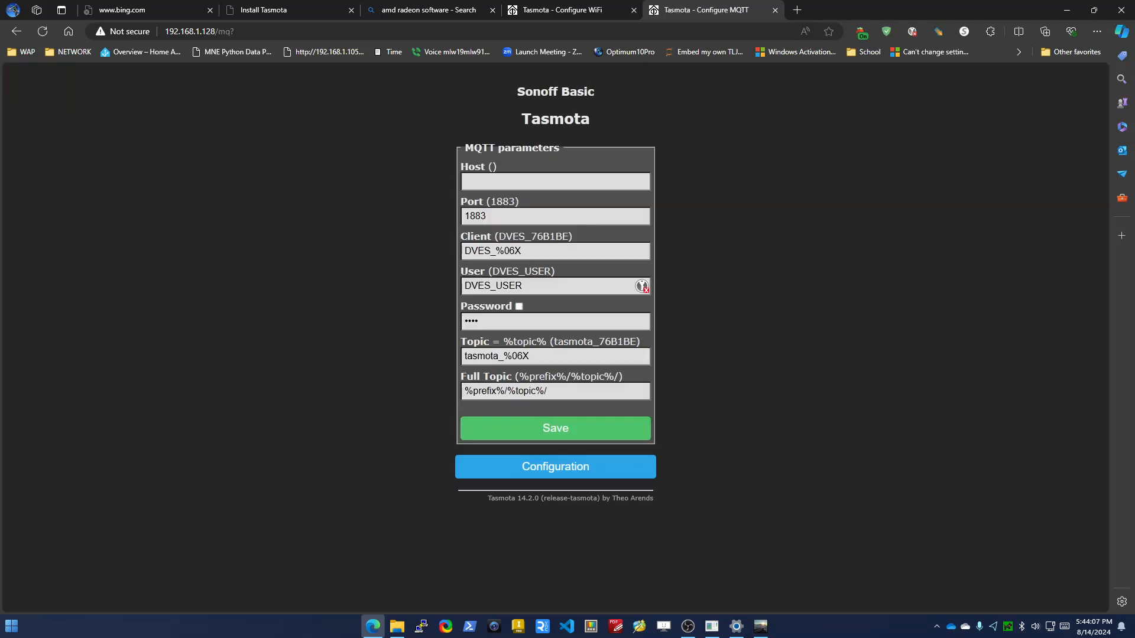
{"action": "left_click", "coordinate": [562, 184]}
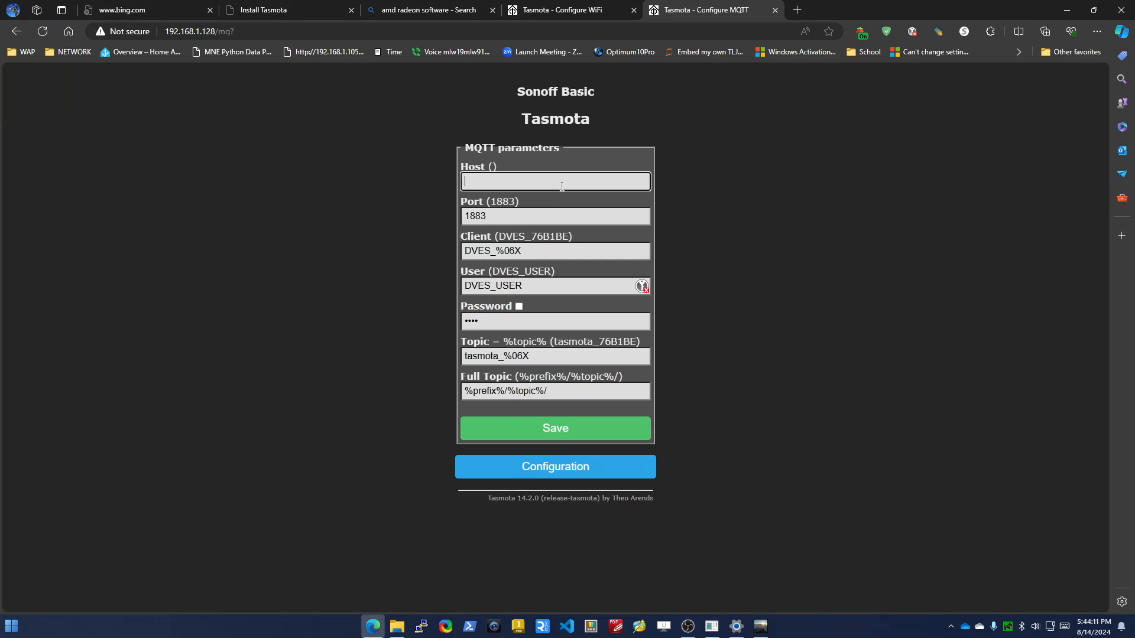
{"action": "type", "text": "192.168.1.112"}
{"action": "left_click", "coordinate": [545, 211]}
{"action": "left_click", "coordinate": [546, 255]}
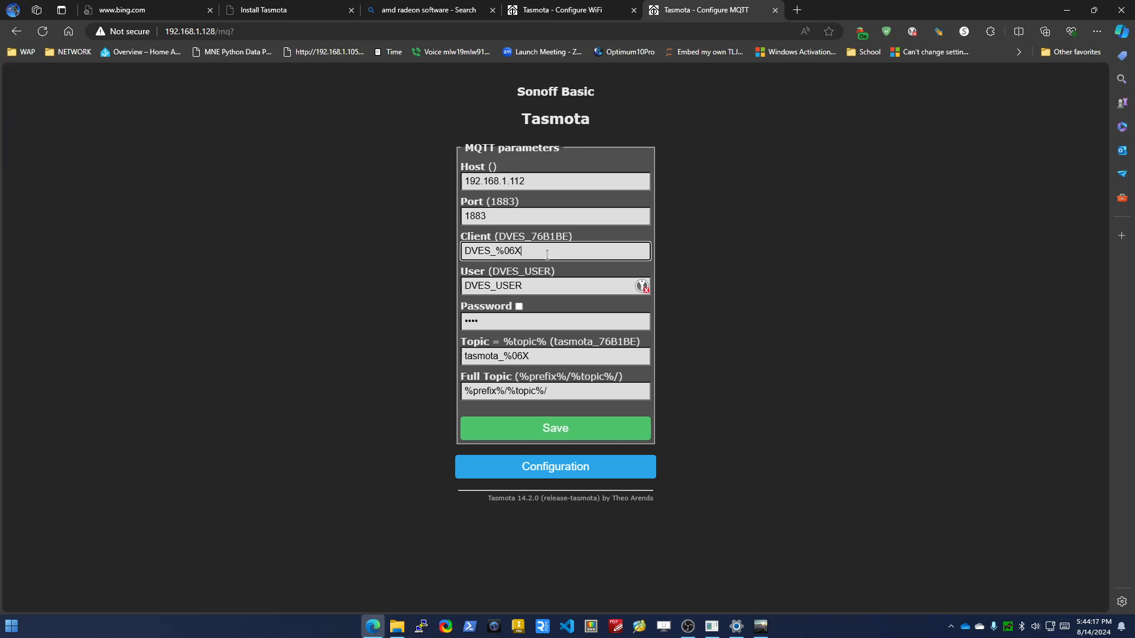
Enter the MQTT user name and password, save the MQTT configuration, and accept the browser's password-saving notice
{"action": "left_click_drag", "start_coordinate": [547, 255], "coordinate": [417, 258]}
{"action": "double_click", "coordinate": [549, 289]}
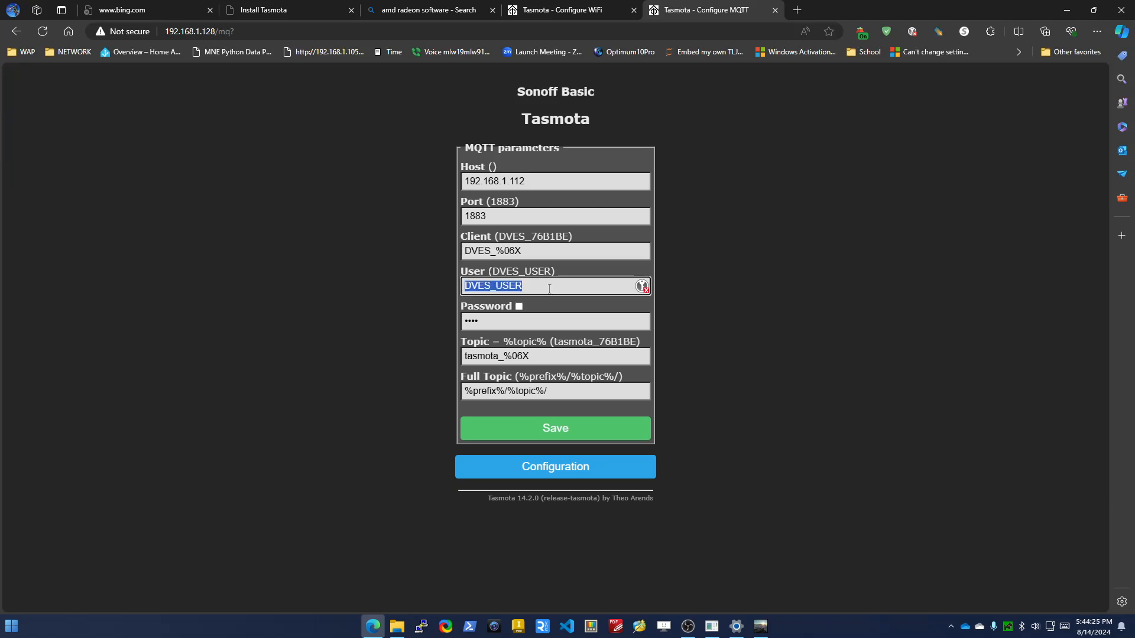
{"action": "type", "text": "mlw19mlw91"}
{"action": "key", "text": "Tab"}
{"action": "key", "text": "Tab"}
{"action": "type", "text": "***"}
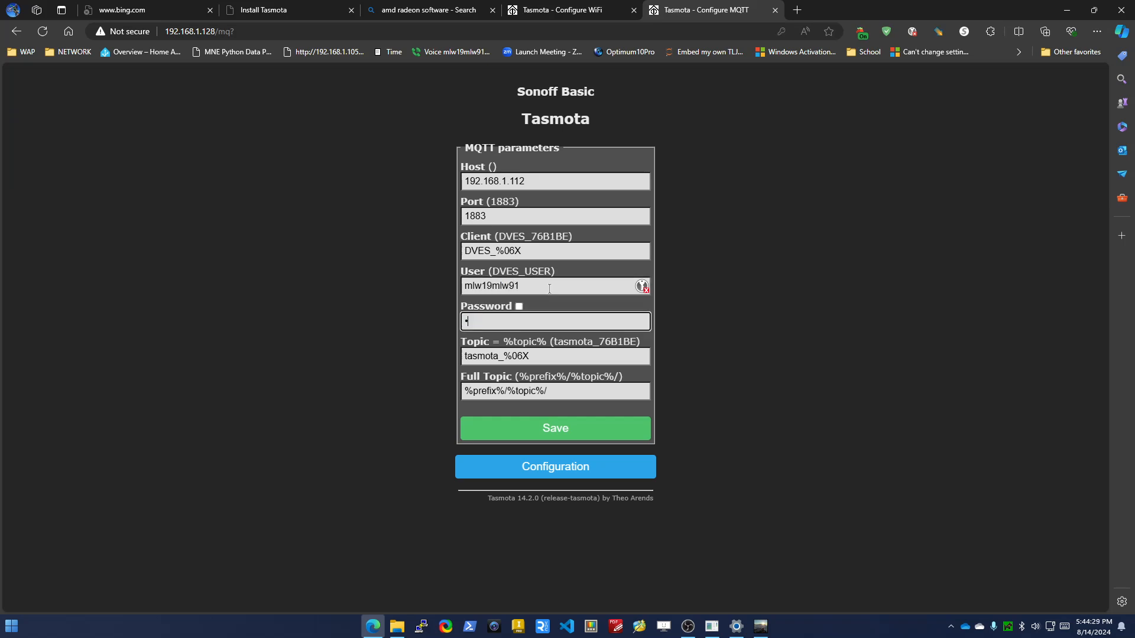
{"action": "type", "text": "*****"}
{"action": "left_click", "coordinate": [585, 431]}
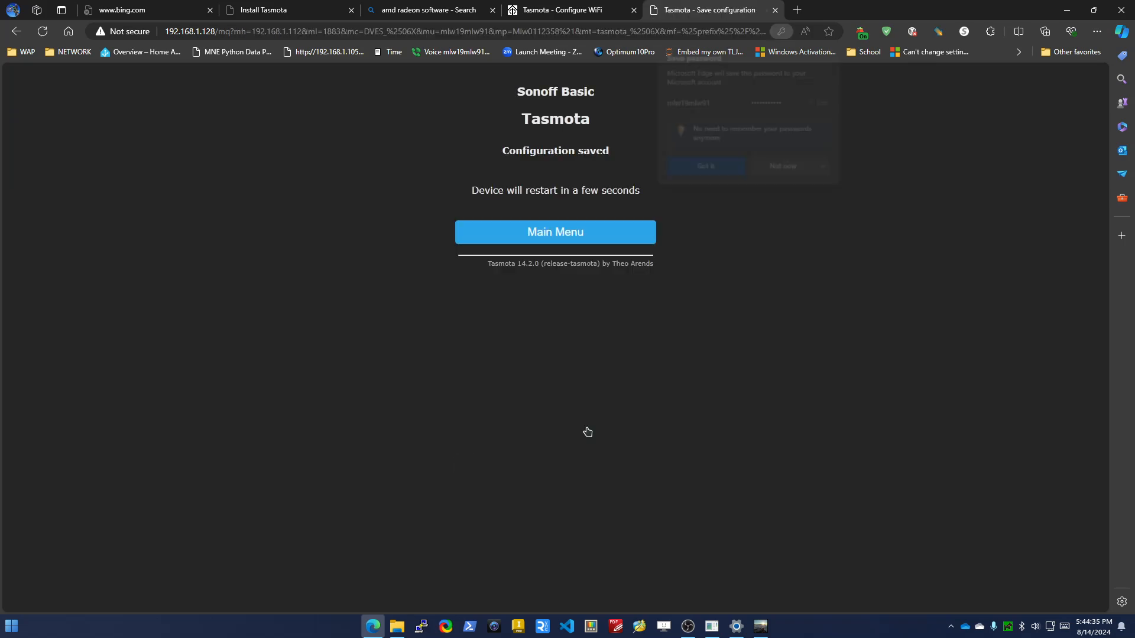
{"action": "left_click", "coordinate": [713, 169]}
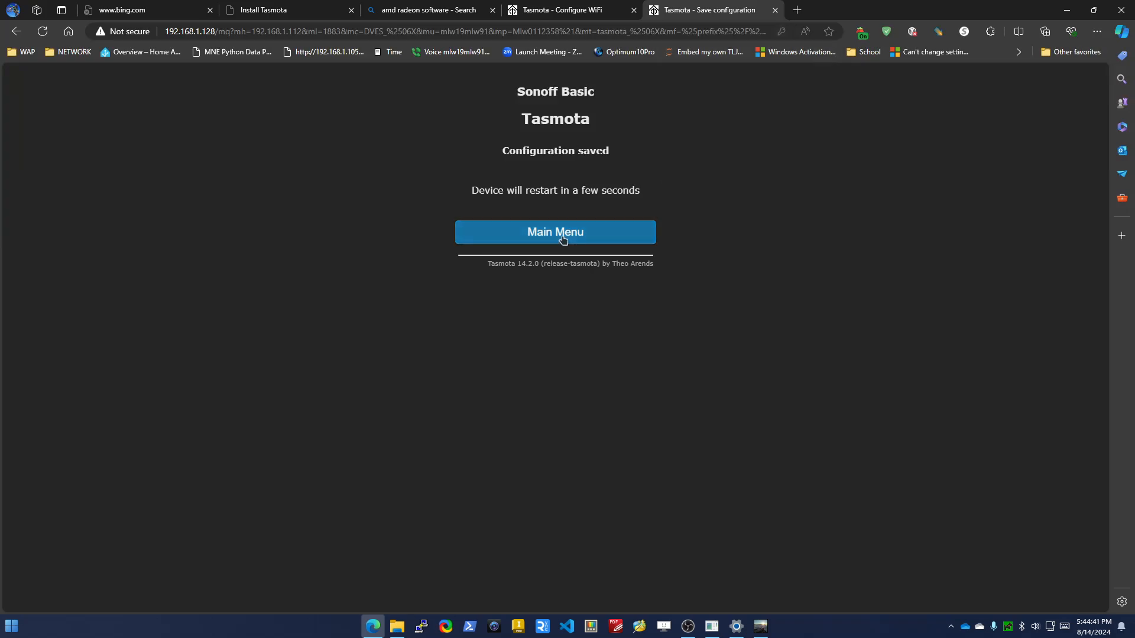
Open Home Assistant in a new browser tab and go to the Sonoff Basic device named Tasmota in the Tasmota integration
{"action": "left_click", "coordinate": [797, 10]}
{"action": "left_click", "coordinate": [157, 53]}
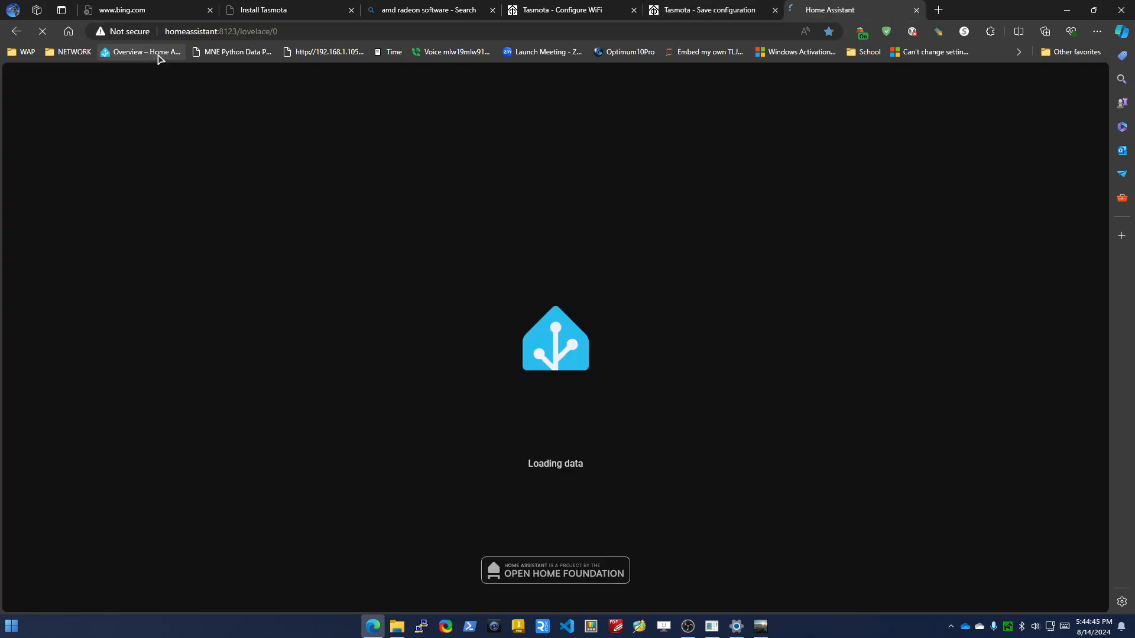
{"action": "left_click", "coordinate": [79, 518]}
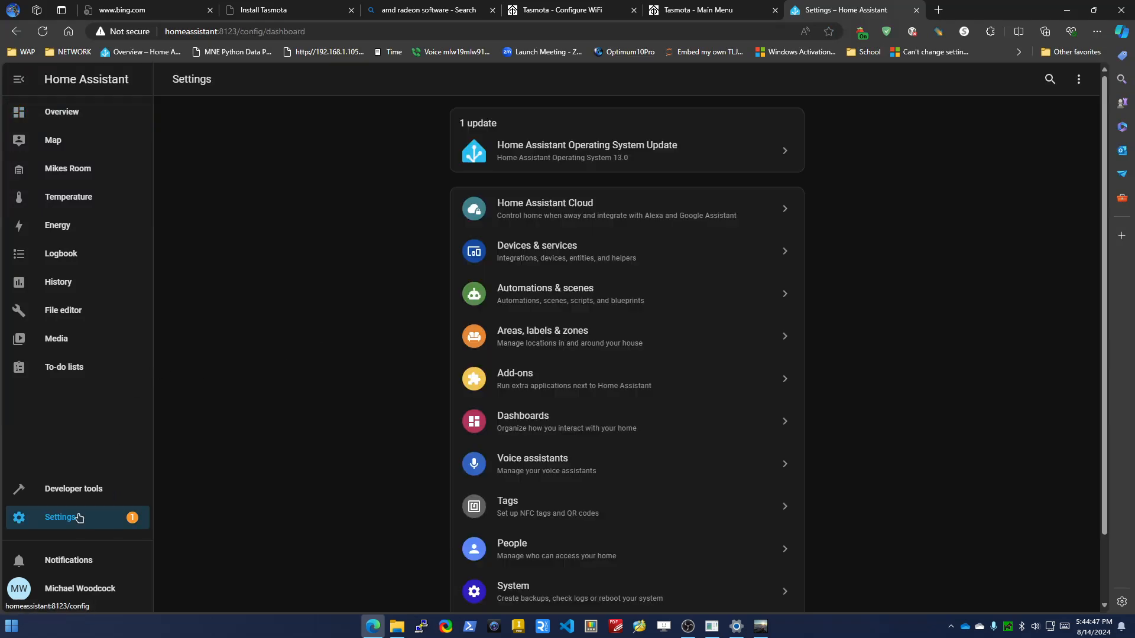
{"action": "left_click", "coordinate": [545, 251]}
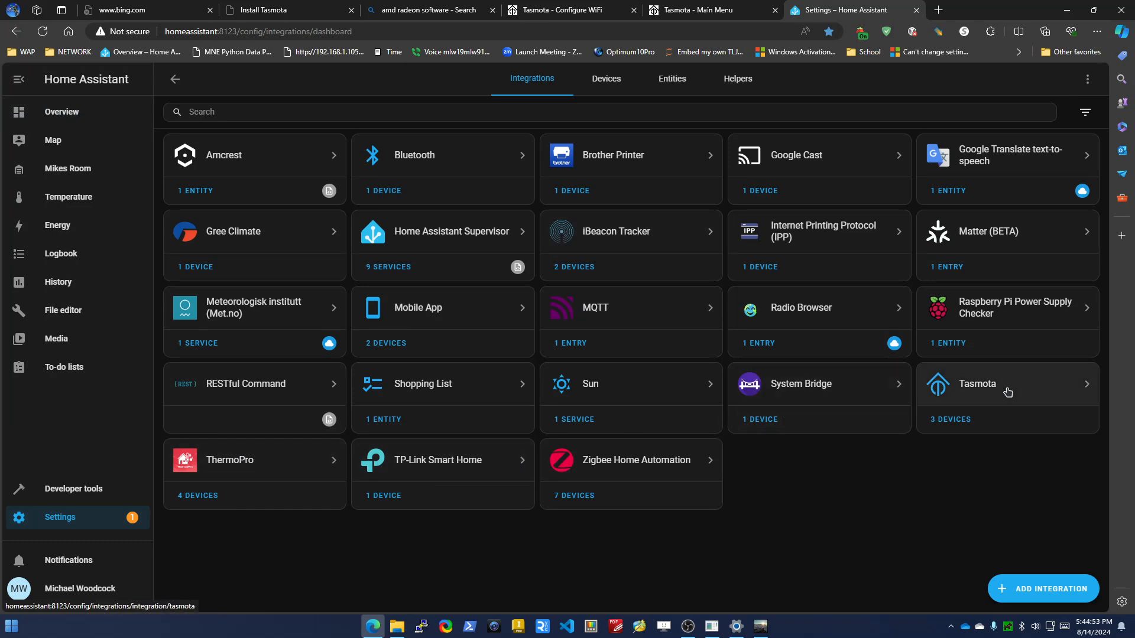
{"action": "left_click", "coordinate": [1008, 387]}
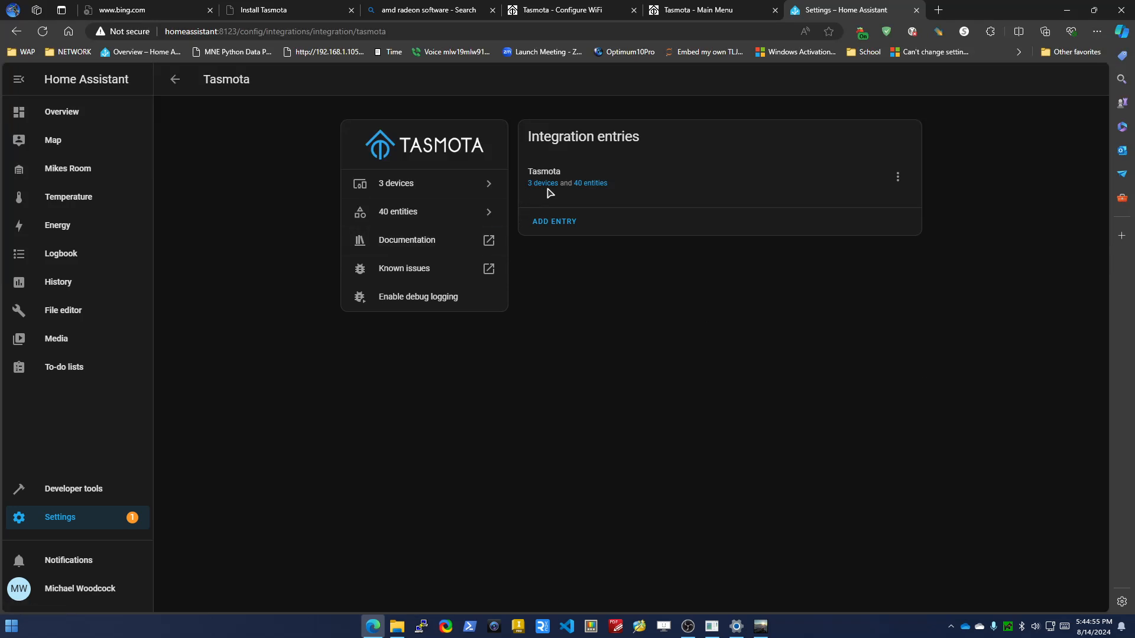
{"action": "left_click", "coordinate": [541, 185]}
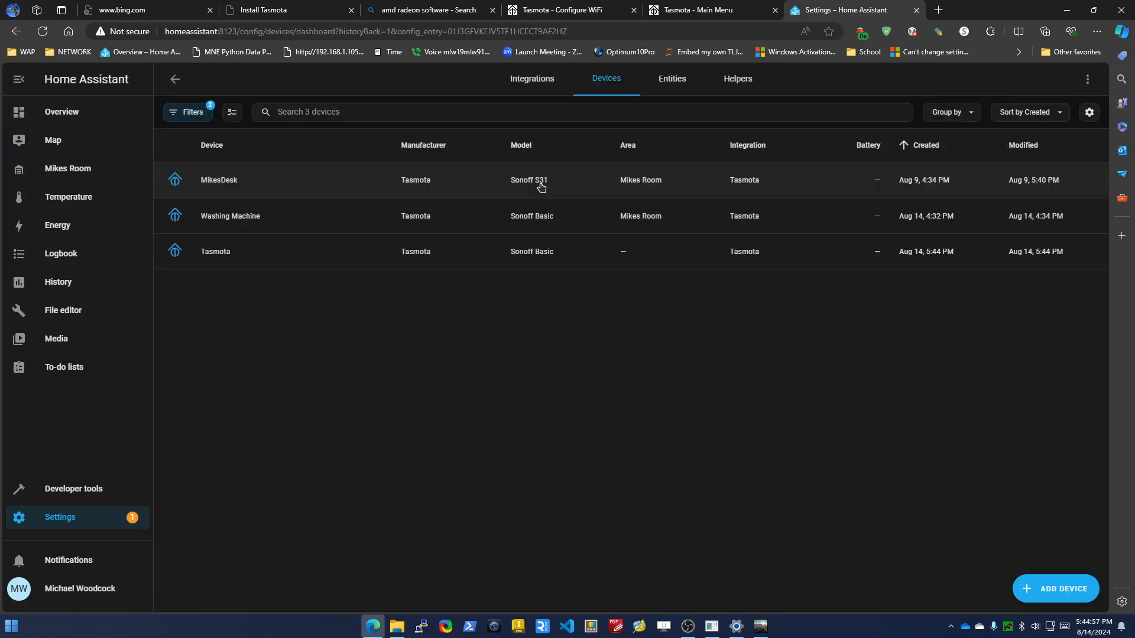
{"action": "left_click", "coordinate": [456, 257]}
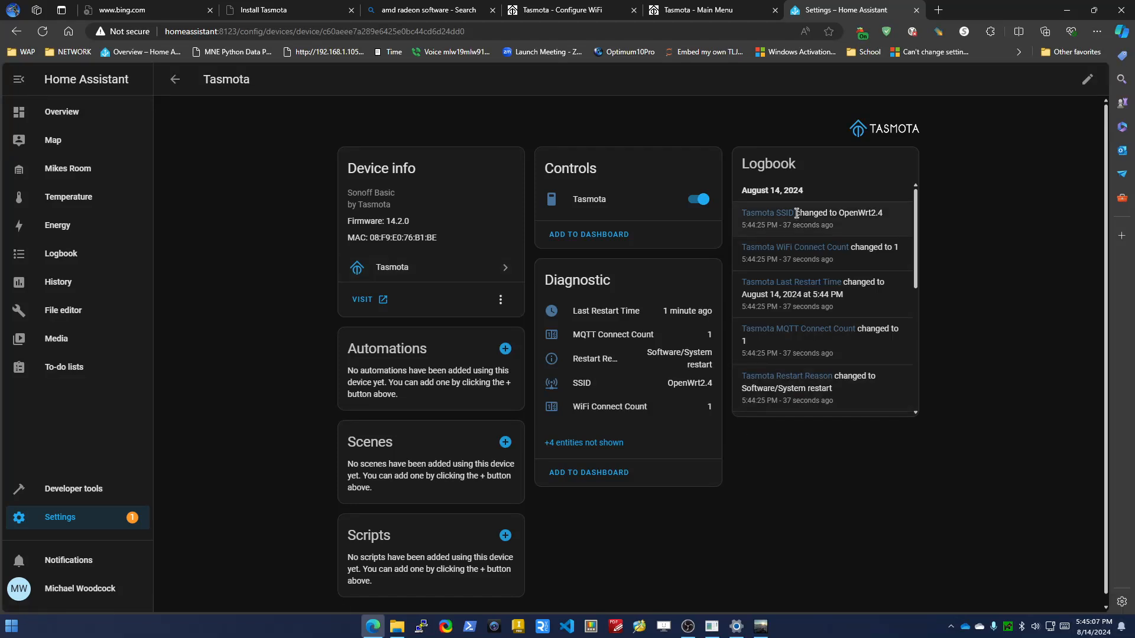
Test the Tasmota switch from its Home Assistant device page by turning it off and back on
{"action": "scroll", "coordinate": [914, 276], "scroll_direction": "down", "scroll_amount": 5}
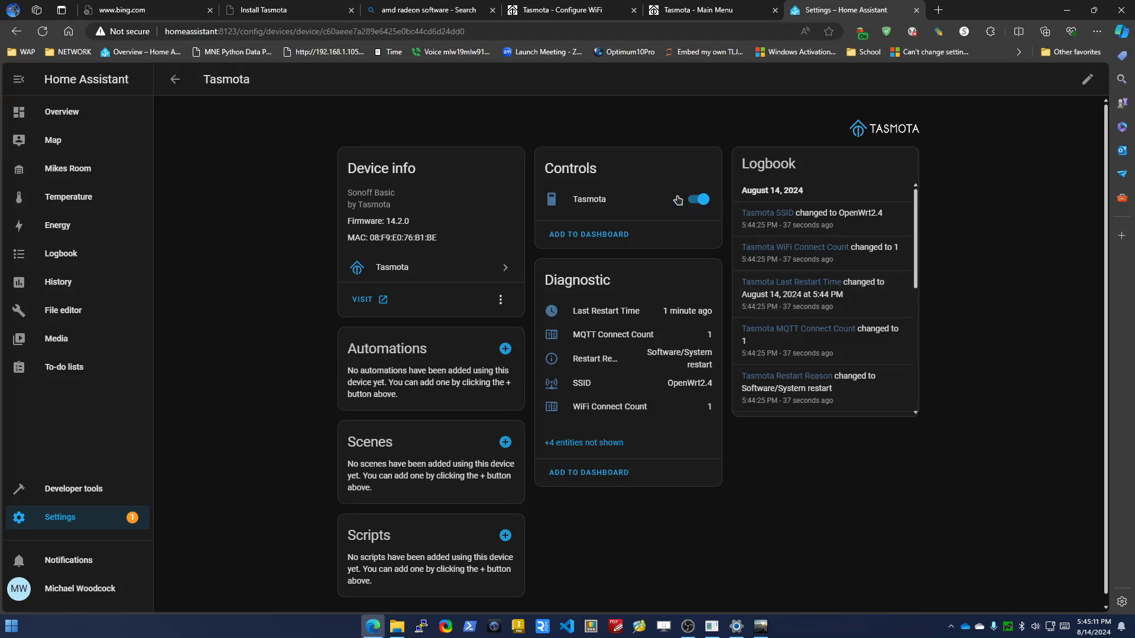
{"action": "left_click", "coordinate": [696, 204]}
{"action": "left_click", "coordinate": [695, 204]}
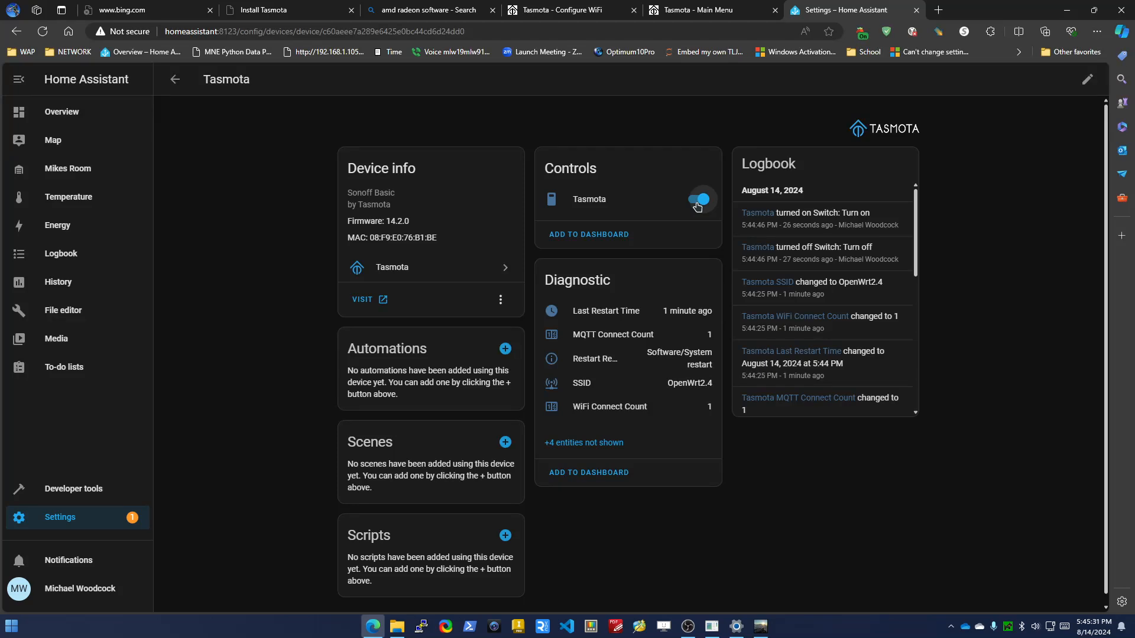
{"action": "left_click", "coordinate": [715, 629]}
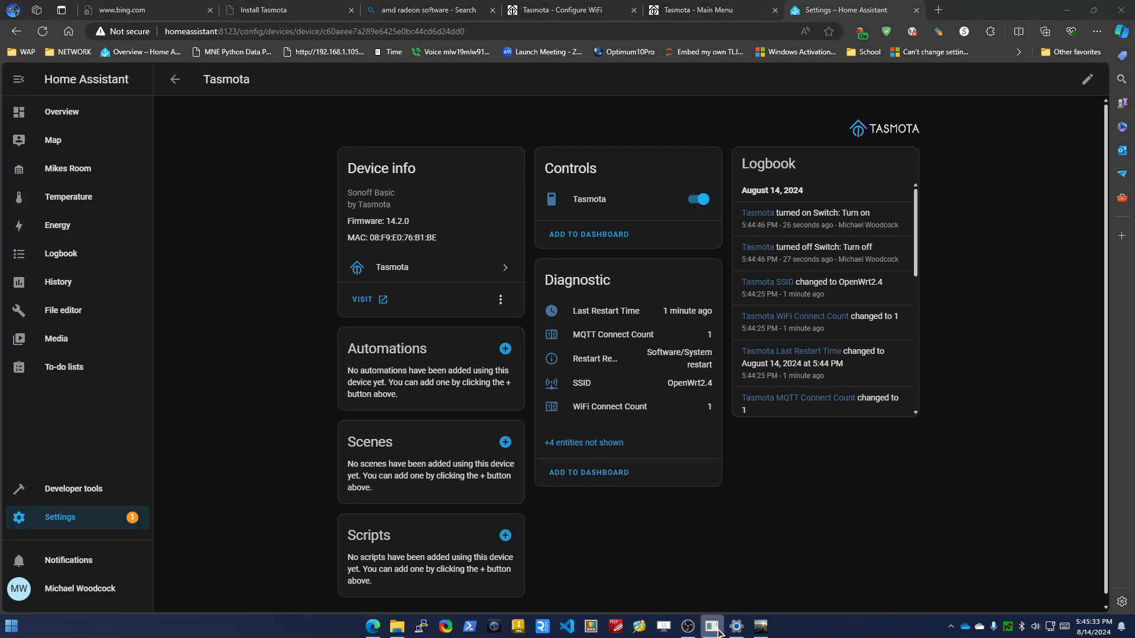